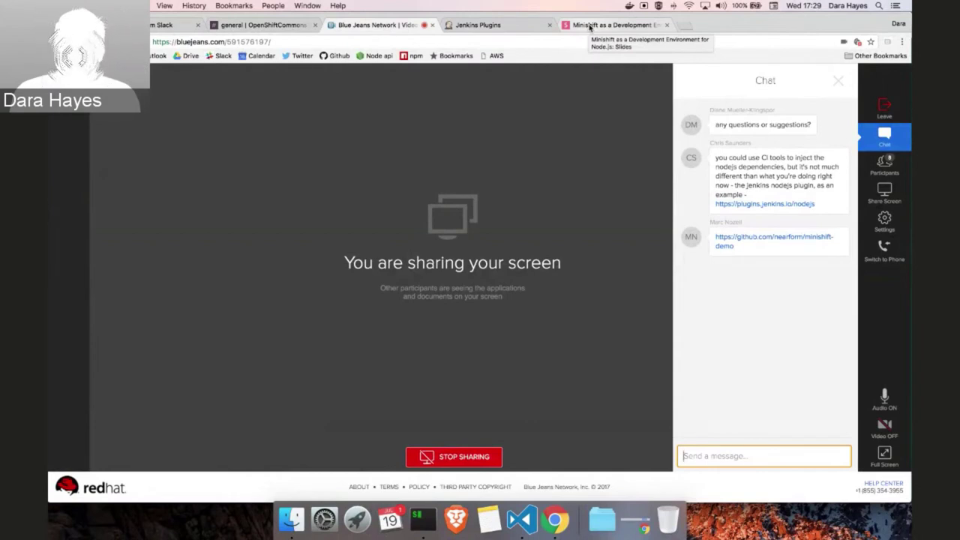
Step: Switch to the terminal, enlarge its text and run minishift console to open the OpenShift web console
left_click(590, 26)
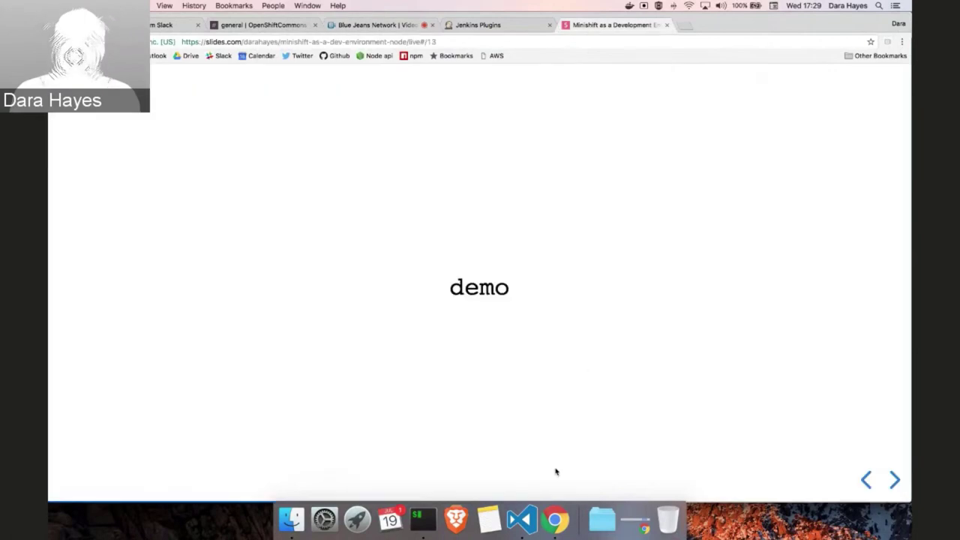
left_click(525, 519)
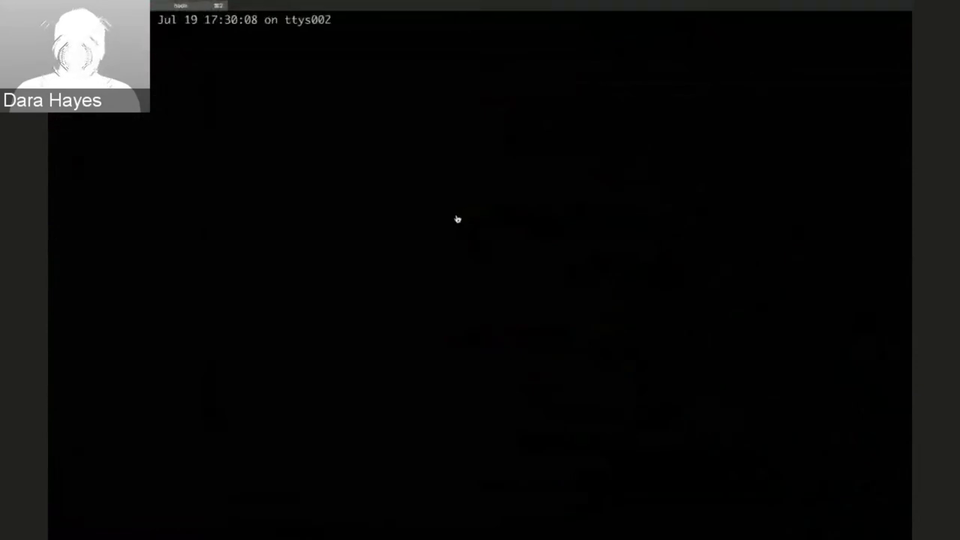
key("super+equal")
key("super+equal")
type("m")
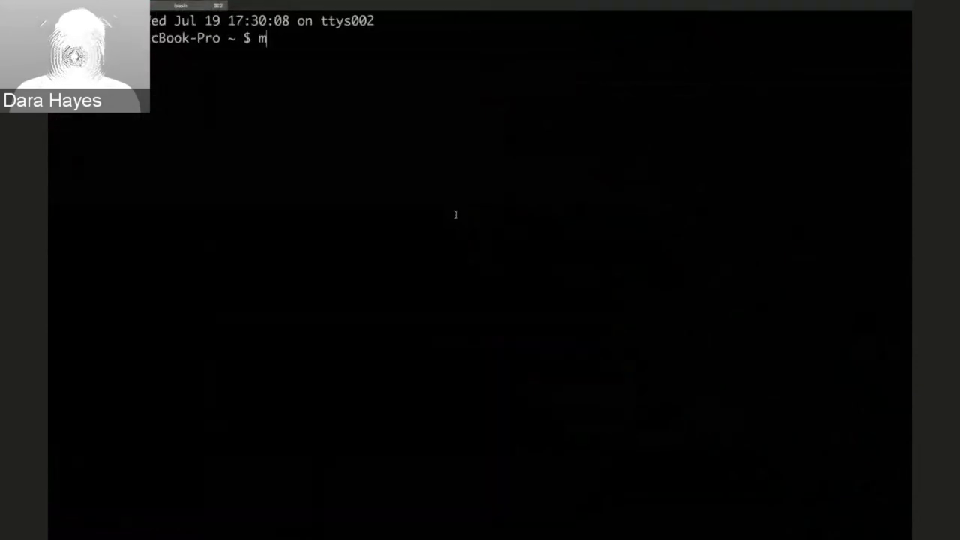
type("inishift console")
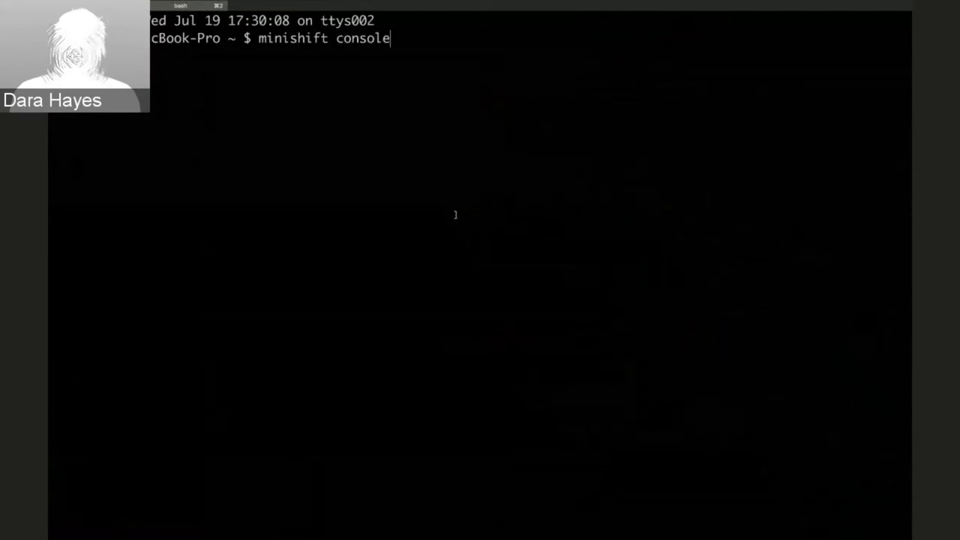
key("Return")
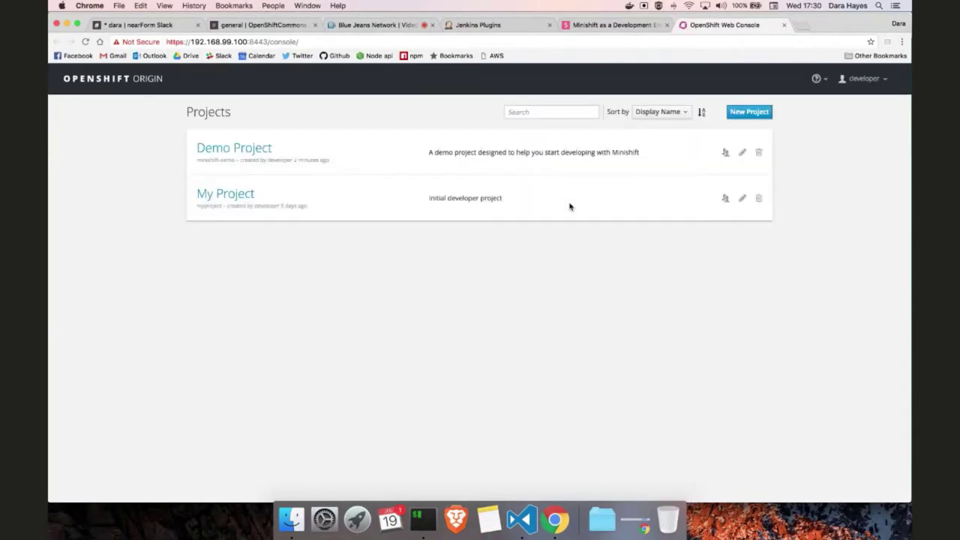
Step: Open Demo Project and view the logs of hello-server build #2
left_click(241, 148)
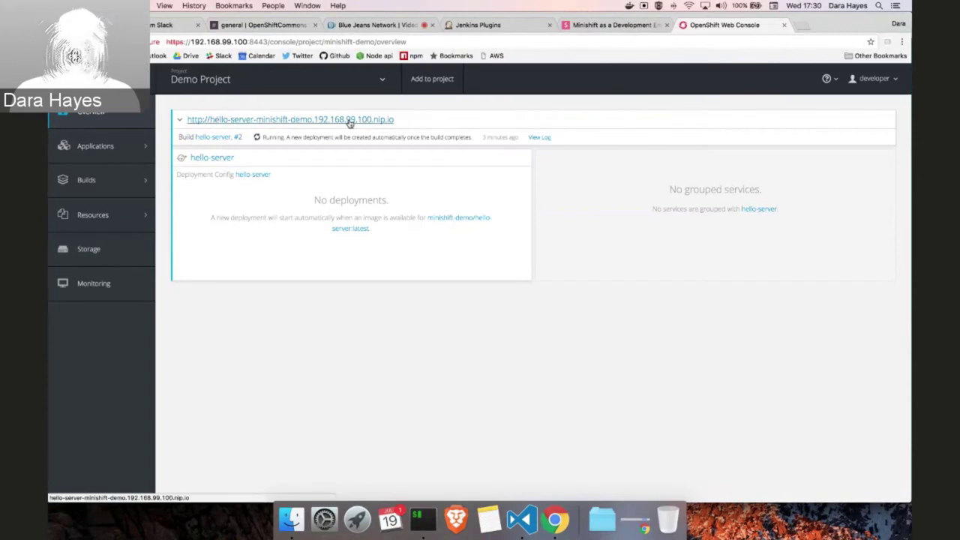
left_click(216, 138)
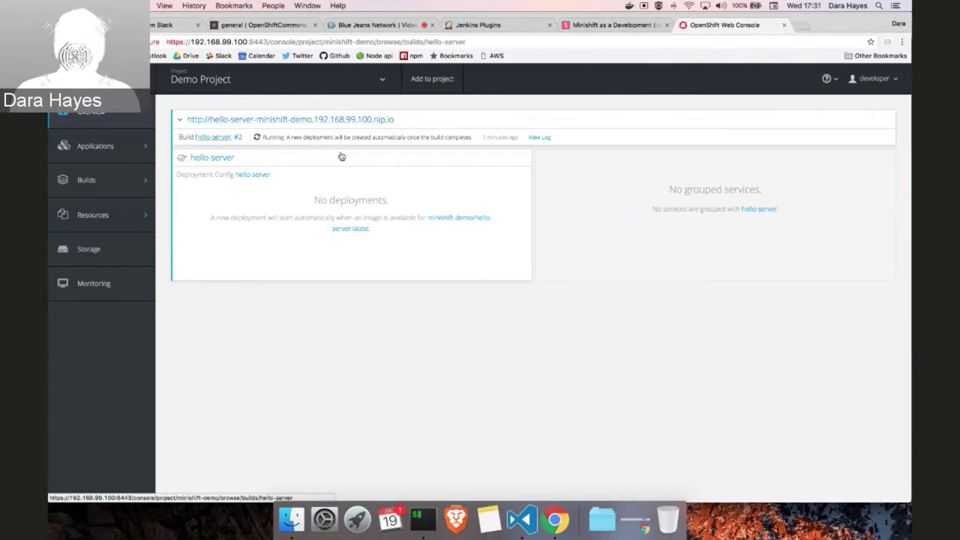
left_click(219, 139)
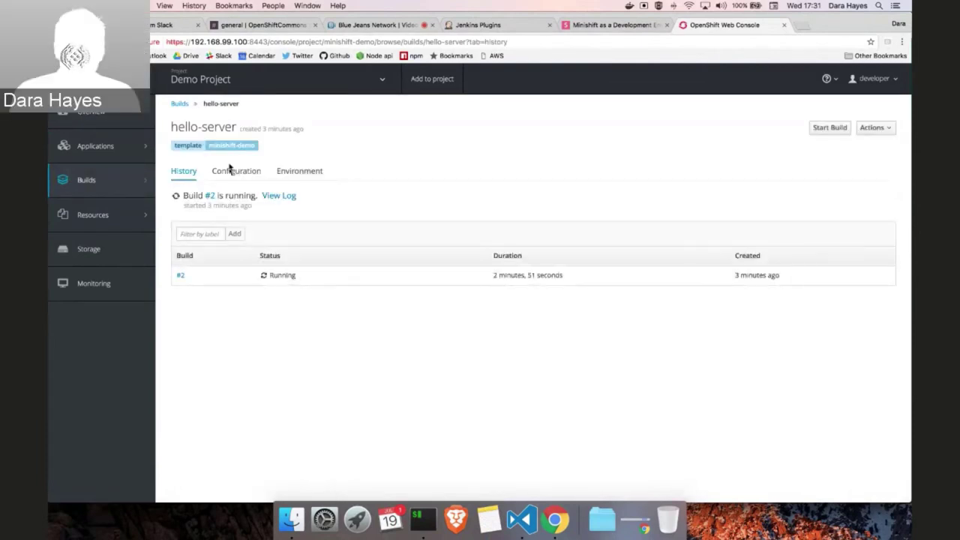
left_click(181, 277)
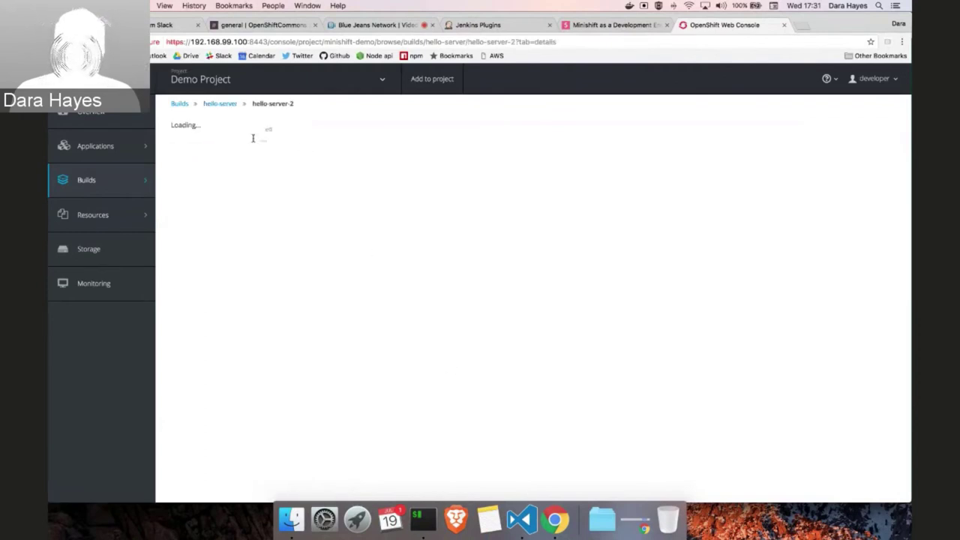
left_click(284, 173)
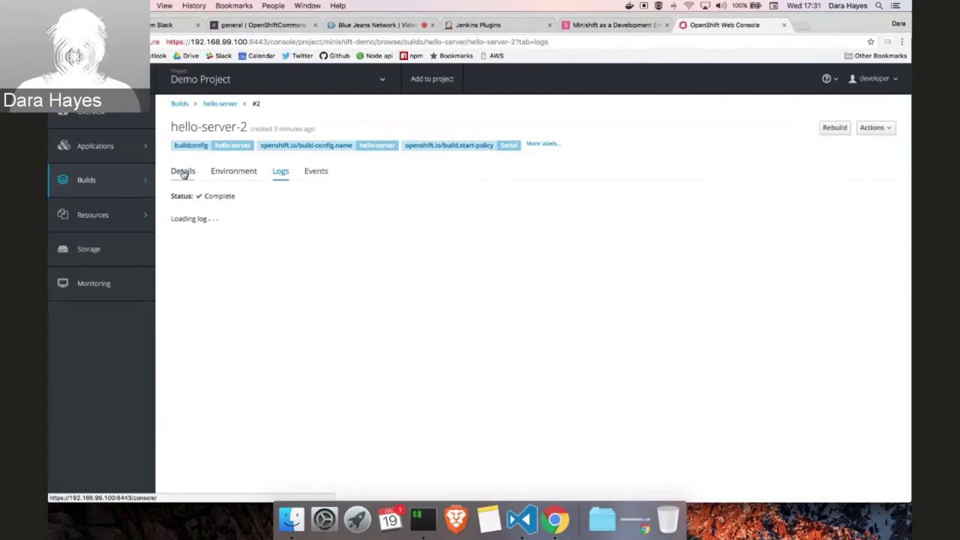
Step: Return to the project overview and examine the template details of hello-server deployment #1
left_click(96, 112)
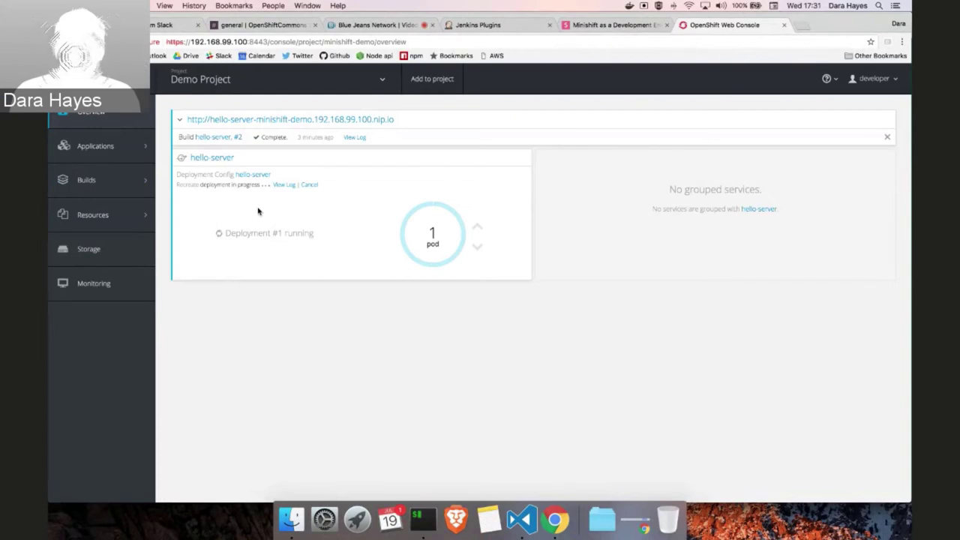
left_click(253, 175)
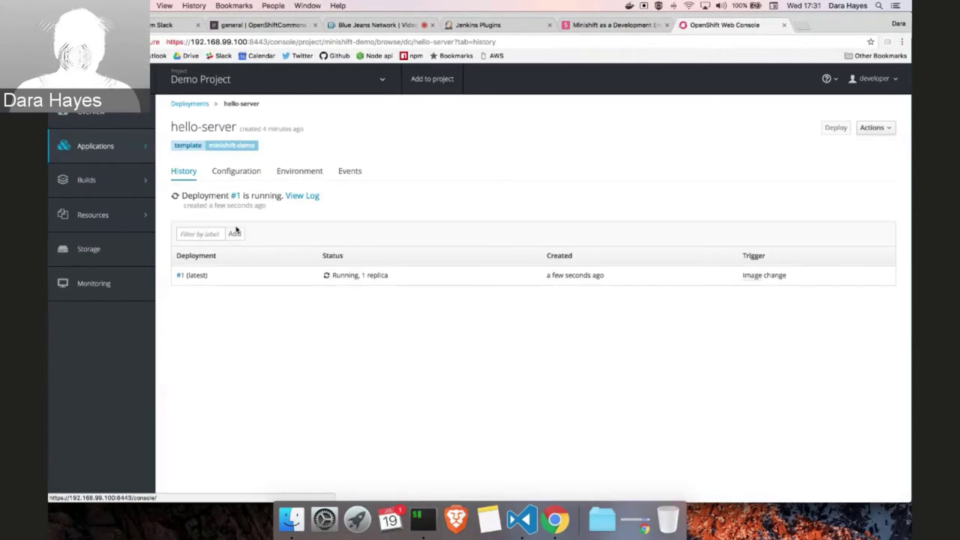
left_click(180, 276)
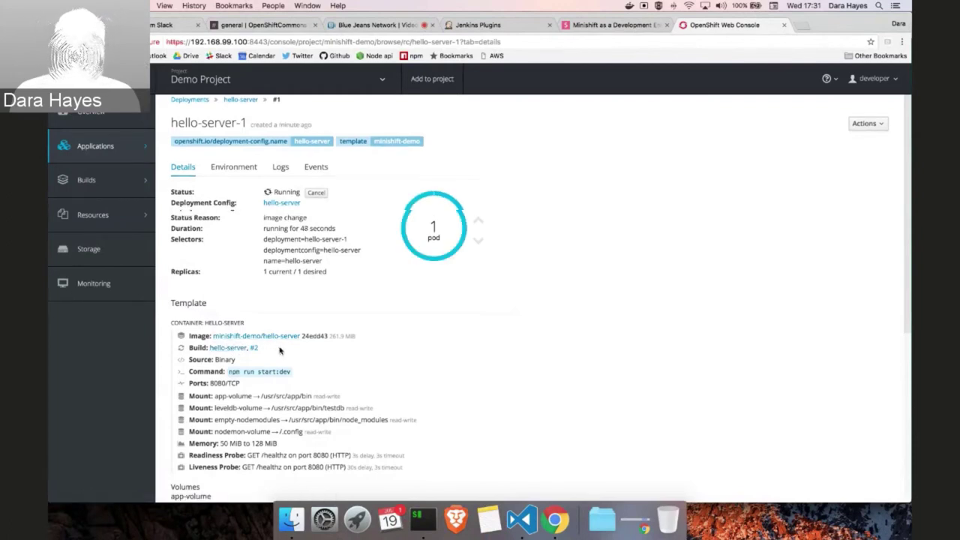
scroll(283, 344, "down", 1)
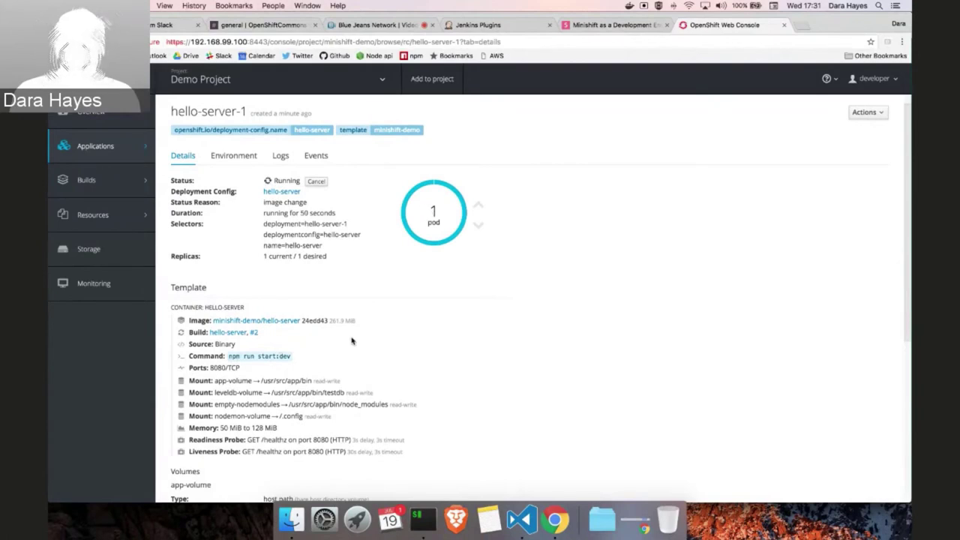
scroll(351, 341, "down", 1)
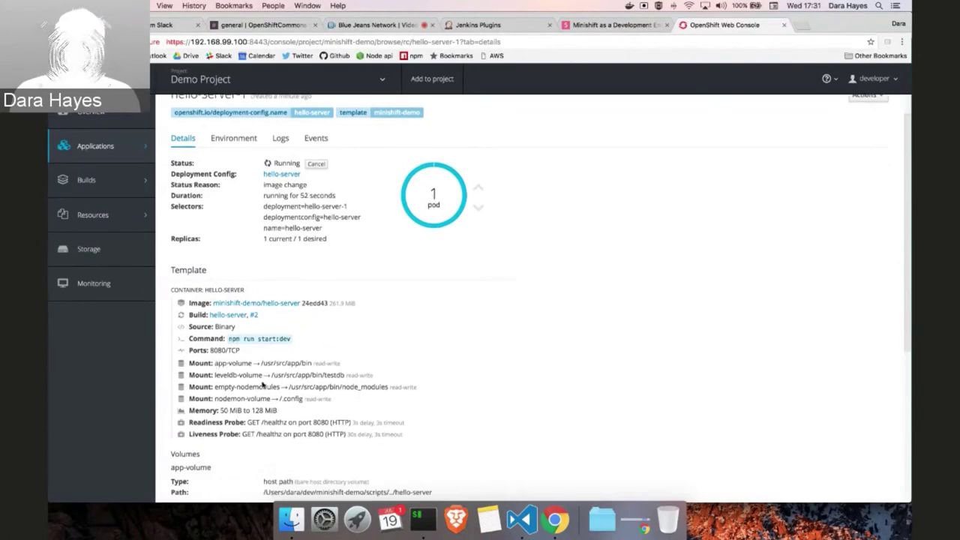
scroll(262, 385, "down", 1)
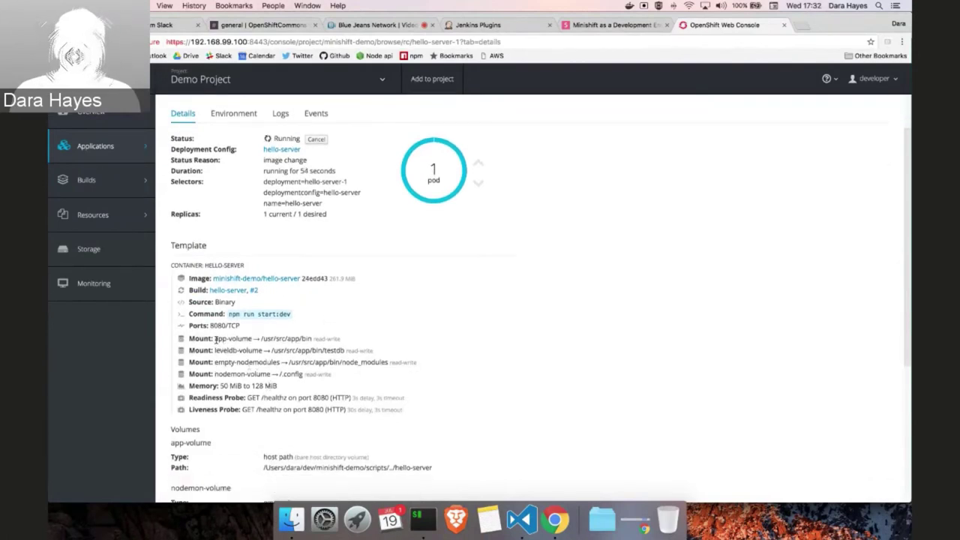
Step: Examine the hello-server container's volume mounts: app-volume, leveldb-volume, empty-nodemodules and nodemon-volume
left_click_drag(218, 339, 313, 339)
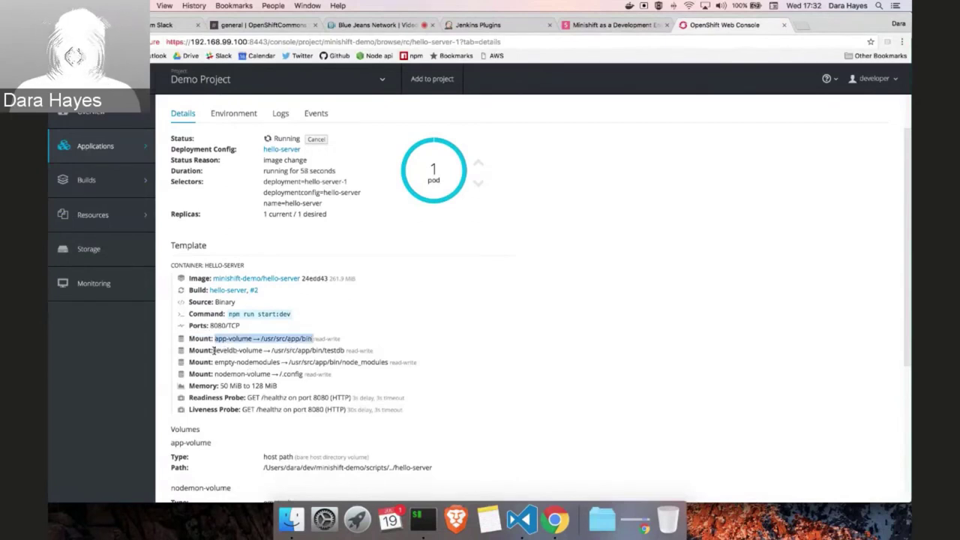
left_click_drag(213, 350, 344, 350)
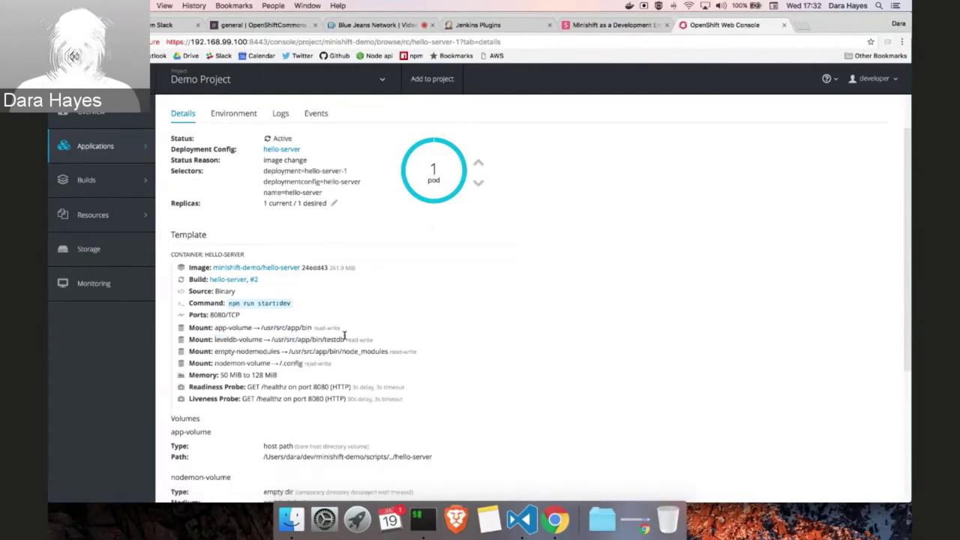
left_click_drag(344, 340, 271, 339)
left_click_drag(214, 351, 389, 350)
left_click(388, 350)
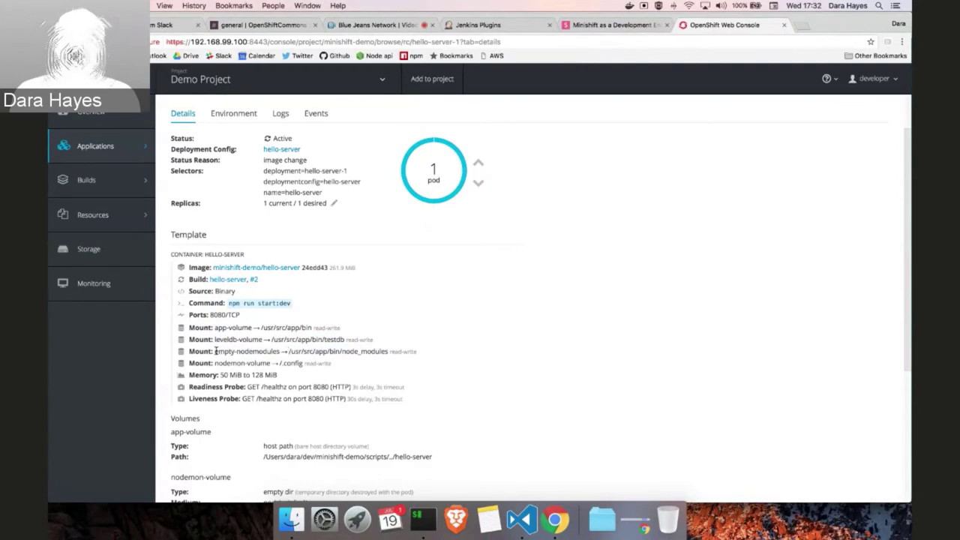
left_click_drag(216, 351, 387, 351)
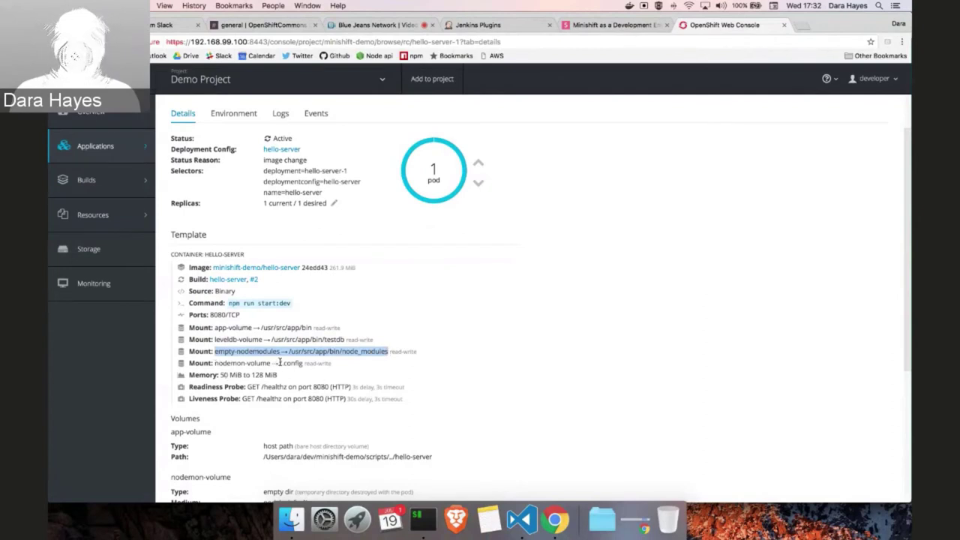
left_click_drag(279, 363, 301, 363)
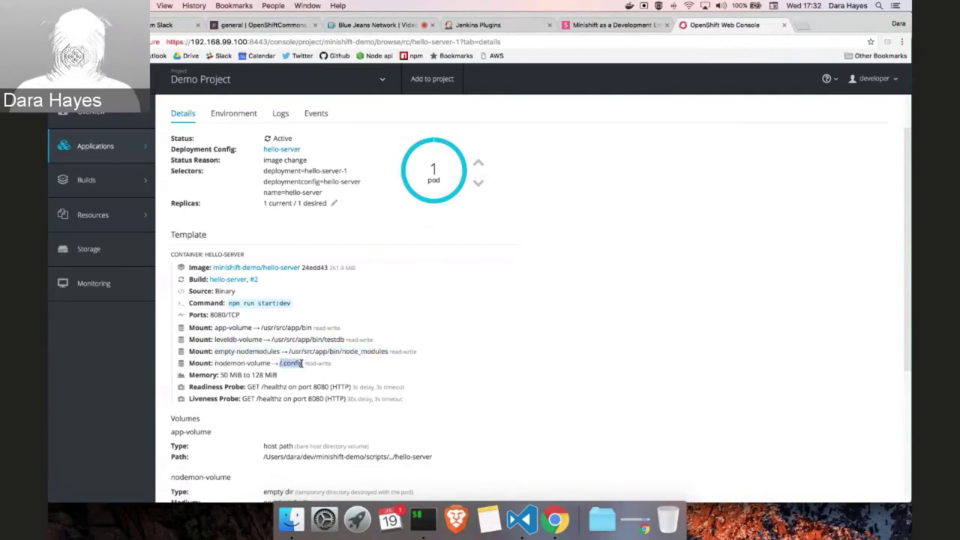
left_click(301, 362)
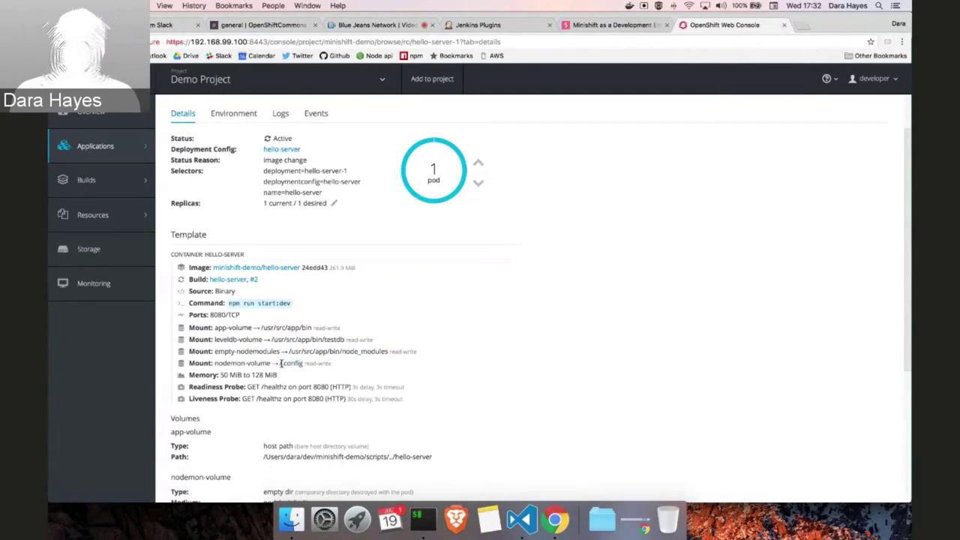
left_click_drag(283, 363, 301, 363)
left_click(302, 363)
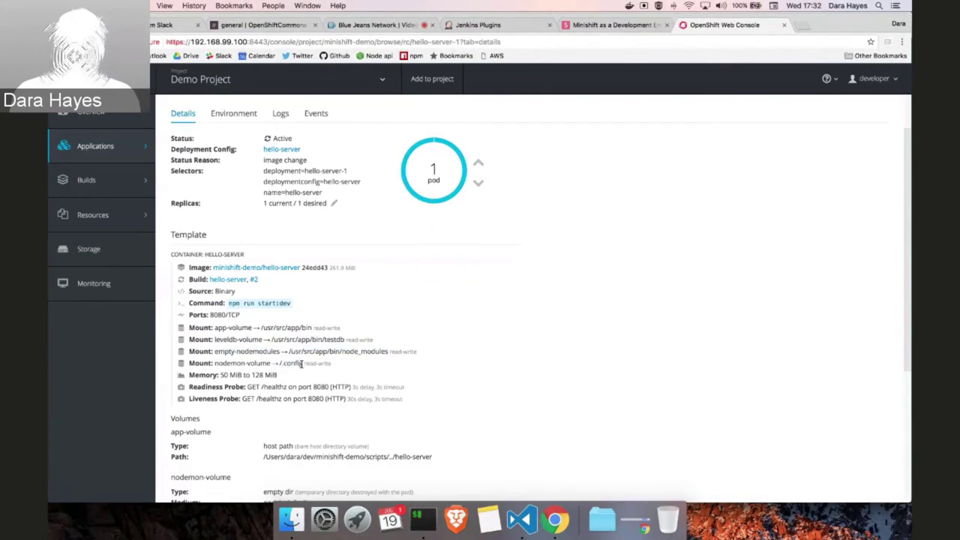
left_click_drag(302, 362, 214, 330)
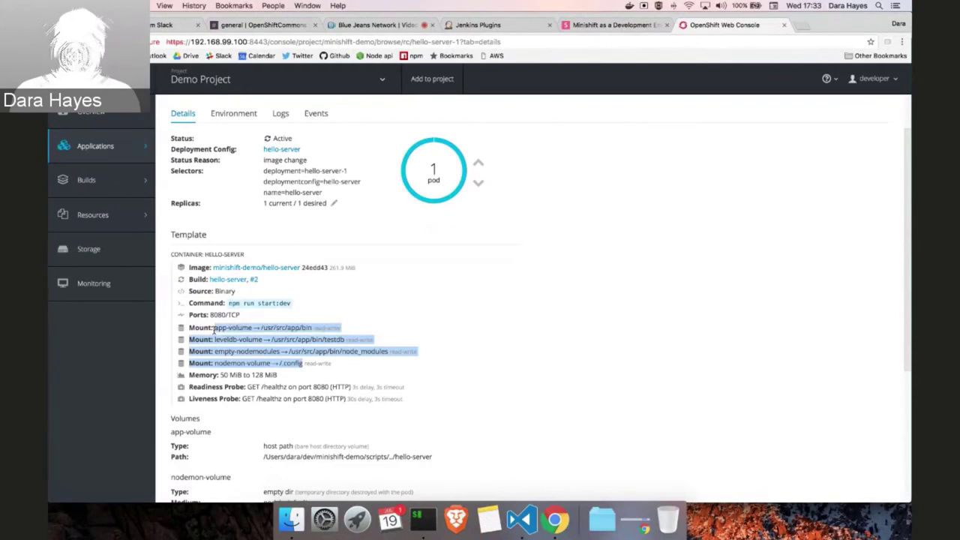
Step: Check the deployment's logs, and open the hello-server application's URL from the project overview
left_click(280, 115)
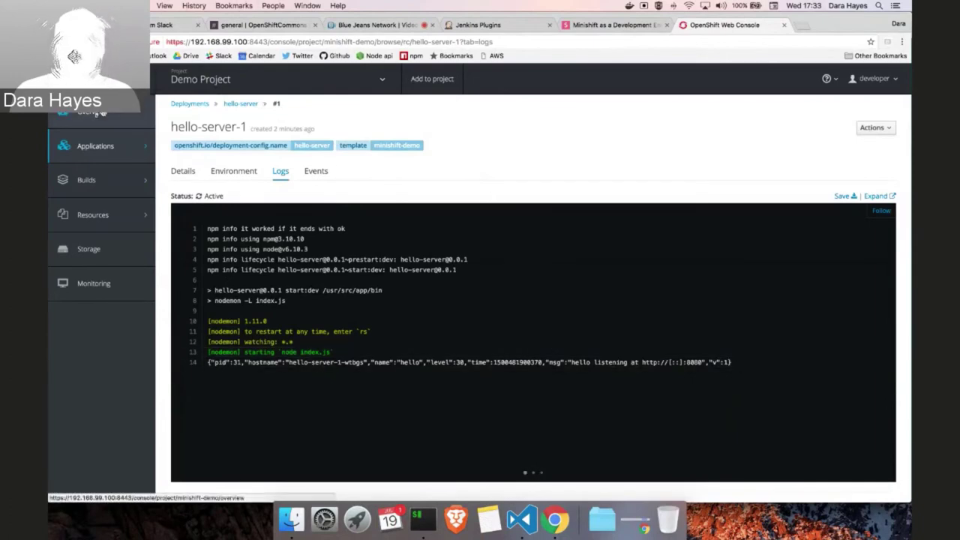
left_click(103, 113)
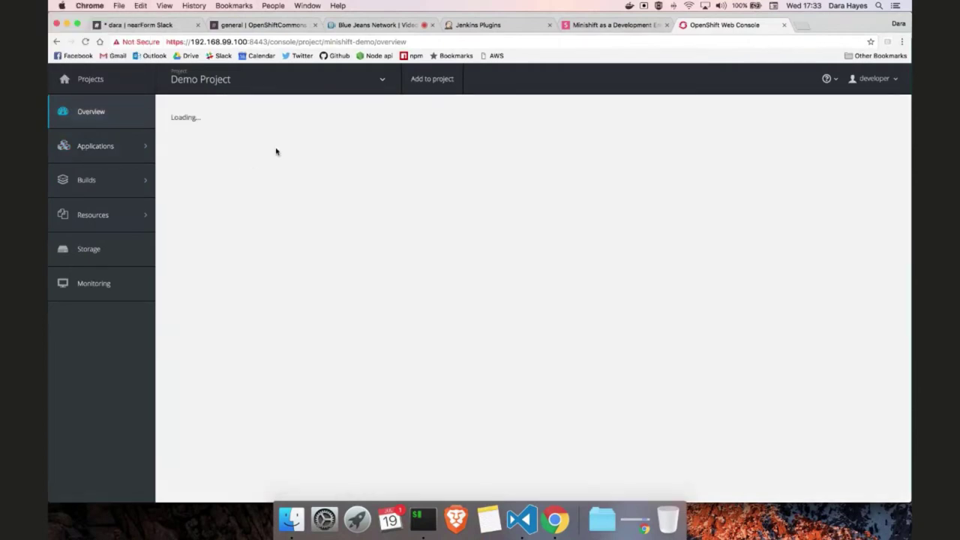
left_click(281, 119)
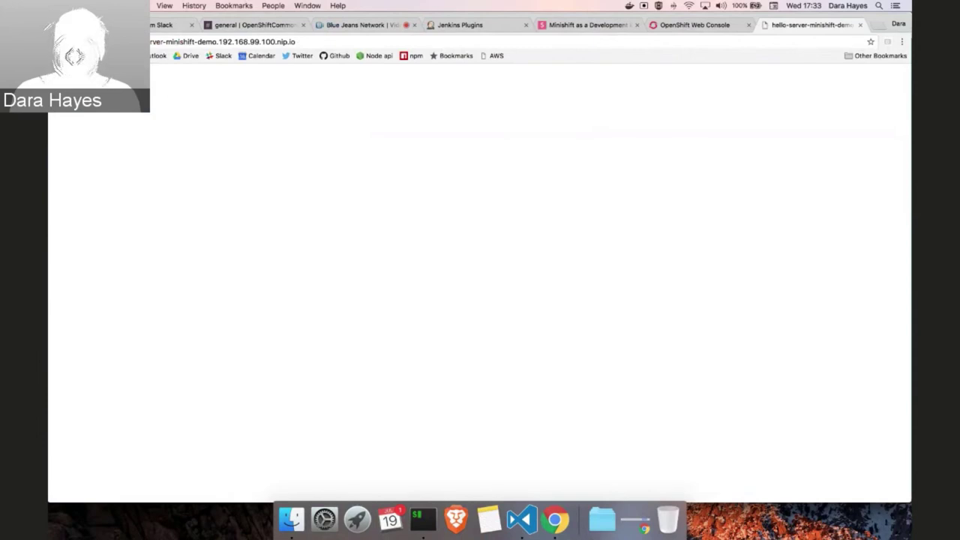
Step: Switch to Visual Studio Code and open index.js from the hello-server folder
left_click(520, 520)
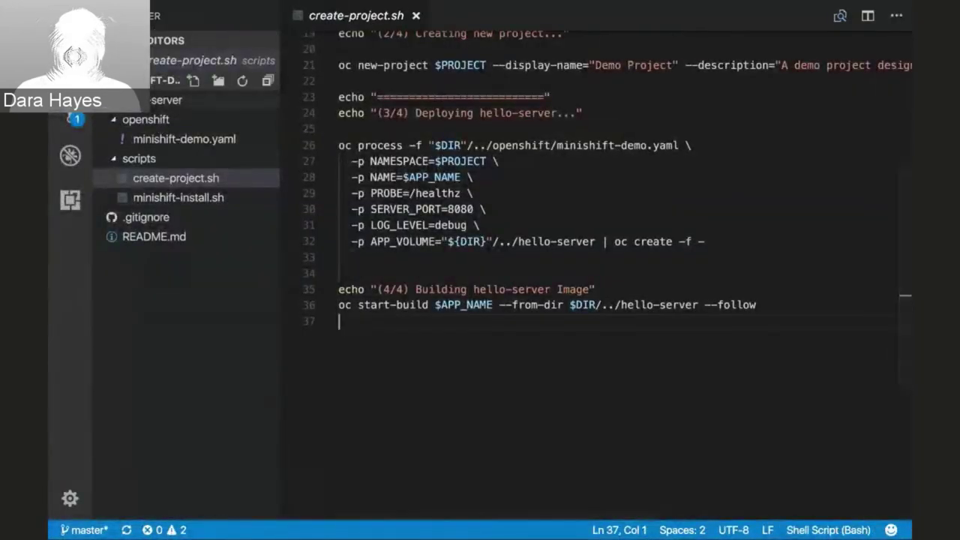
left_click(166, 100)
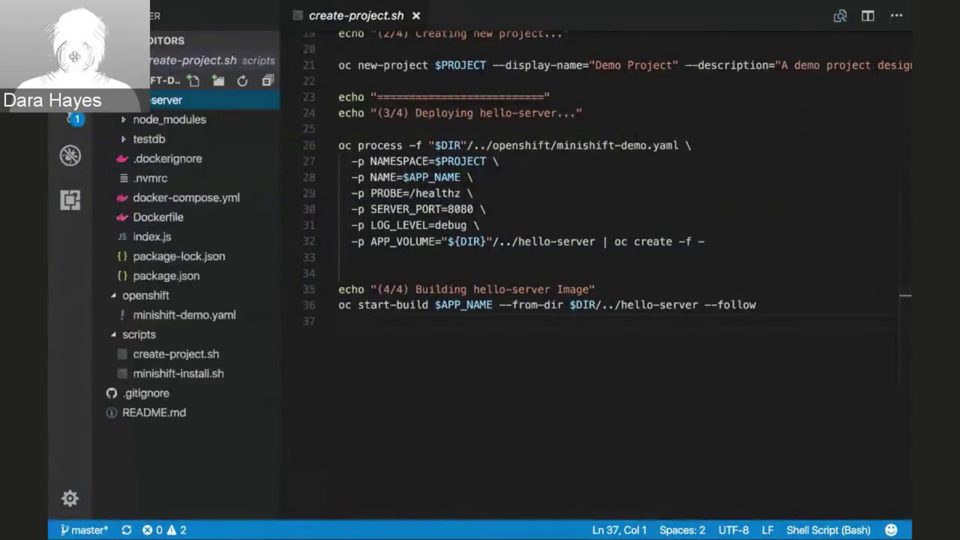
left_click(154, 236)
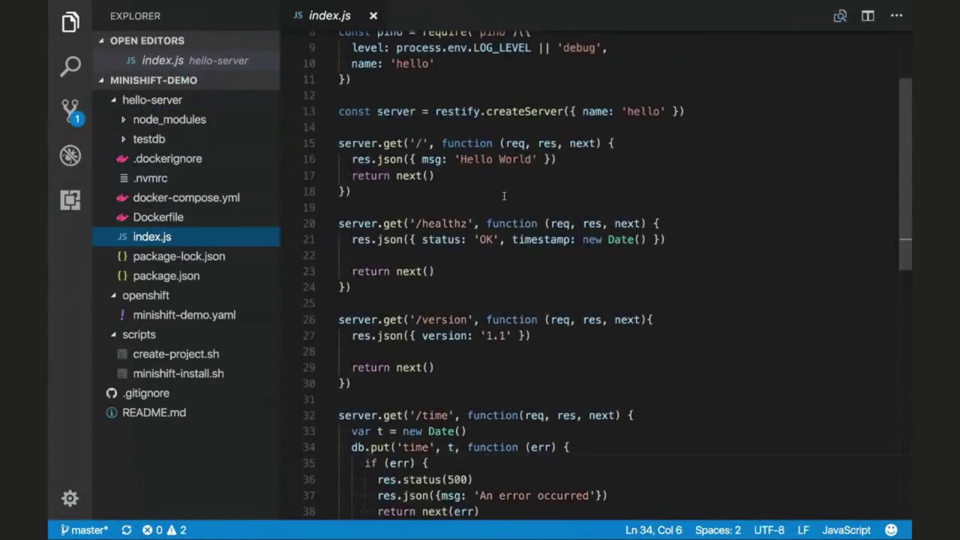
Step: Change the root route's msg in index.js to 'Hello Openshift Commons!' and save the file
scroll(504, 195, "up", 2)
left_click(530, 195)
key("BackSpace")
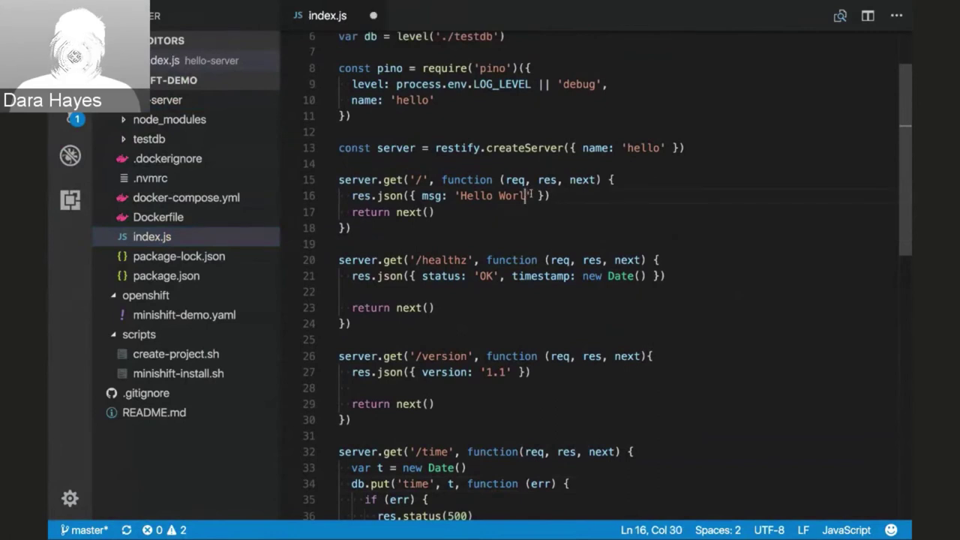
key("BackSpace")
key("BackSpace")
key("BackSpace")
key("BackSpace")
type("Open")
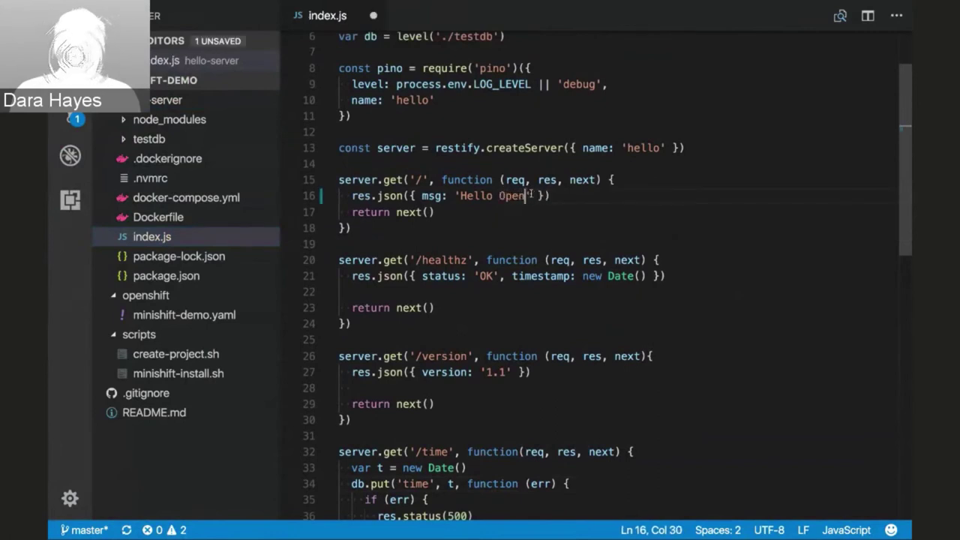
type("shift Commons")
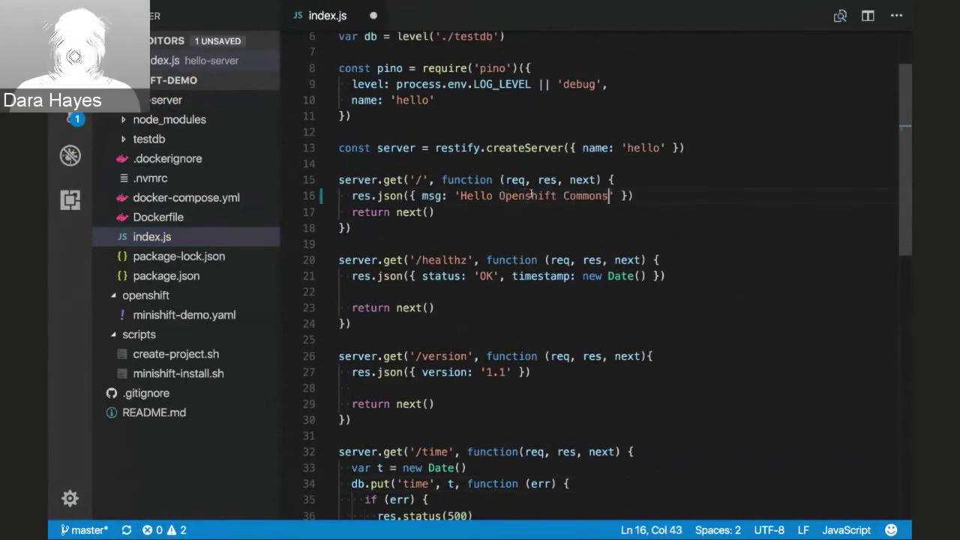
type("!")
key("ctrl+s")
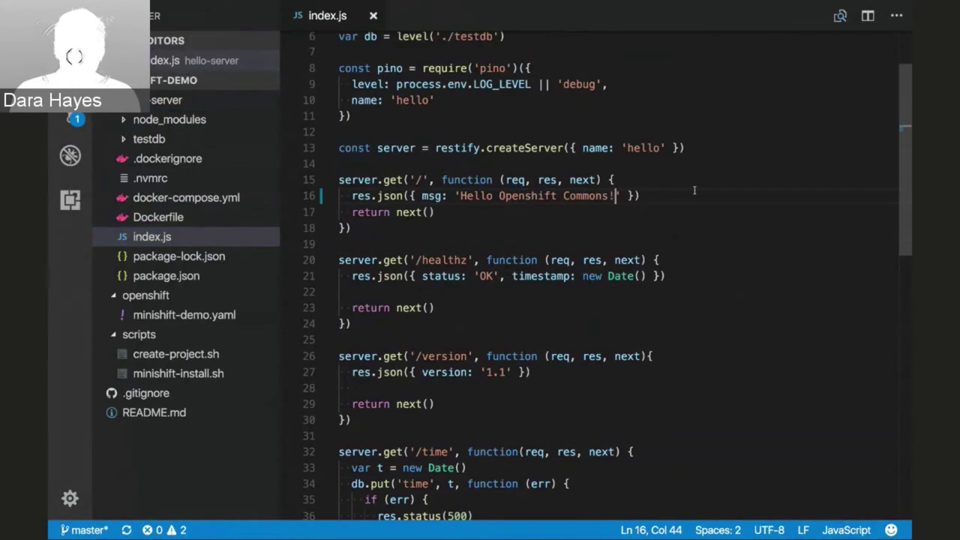
Step: Switch to Chrome and reload the hello-server application page
key("super+Tab")
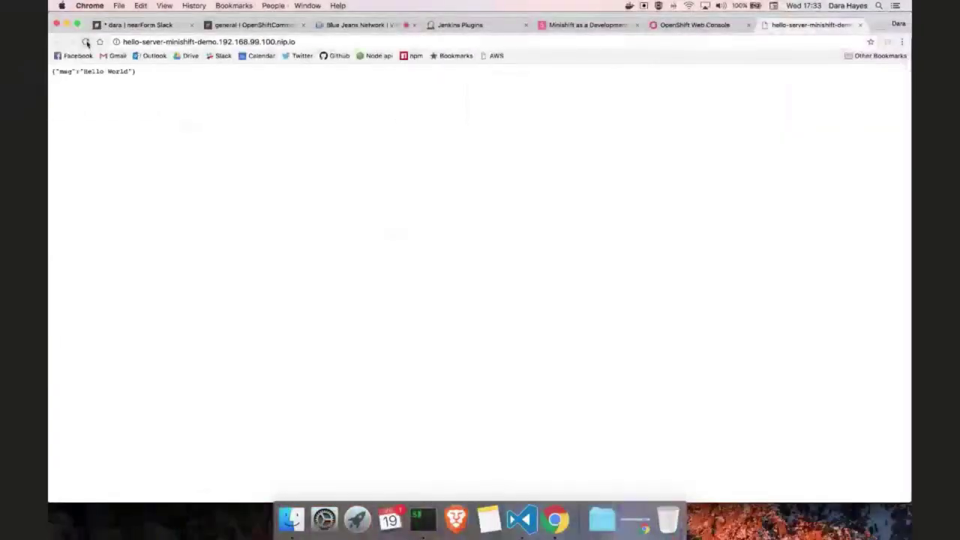
left_click(86, 39)
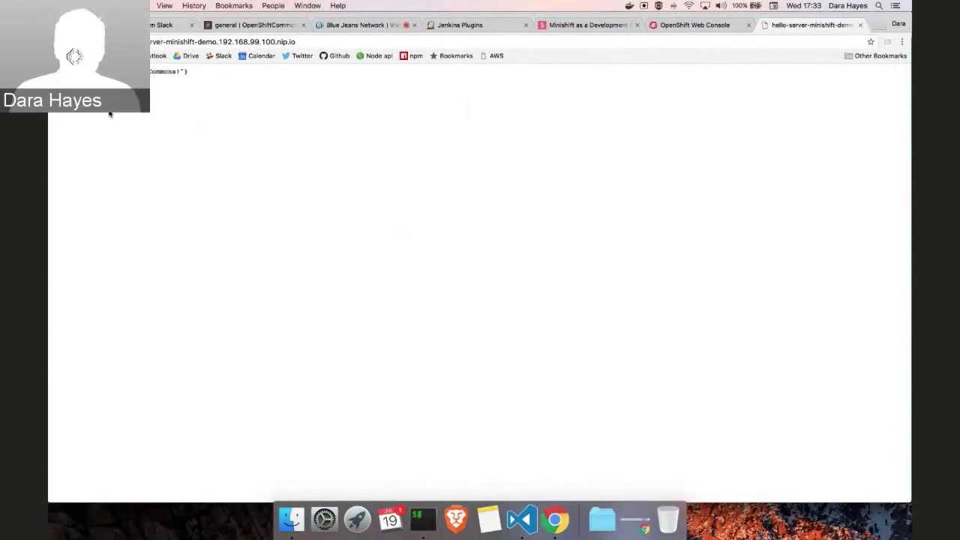
Step: In the OpenShift console, open the hello-server pod's logs, highlight the nodemon restart lines, and return to the project overview
left_click(670, 27)
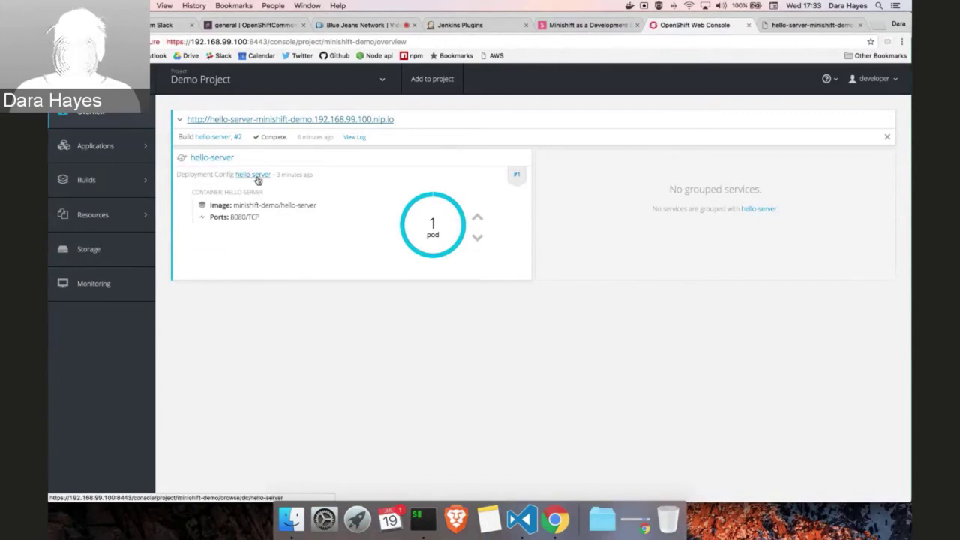
left_click(225, 160)
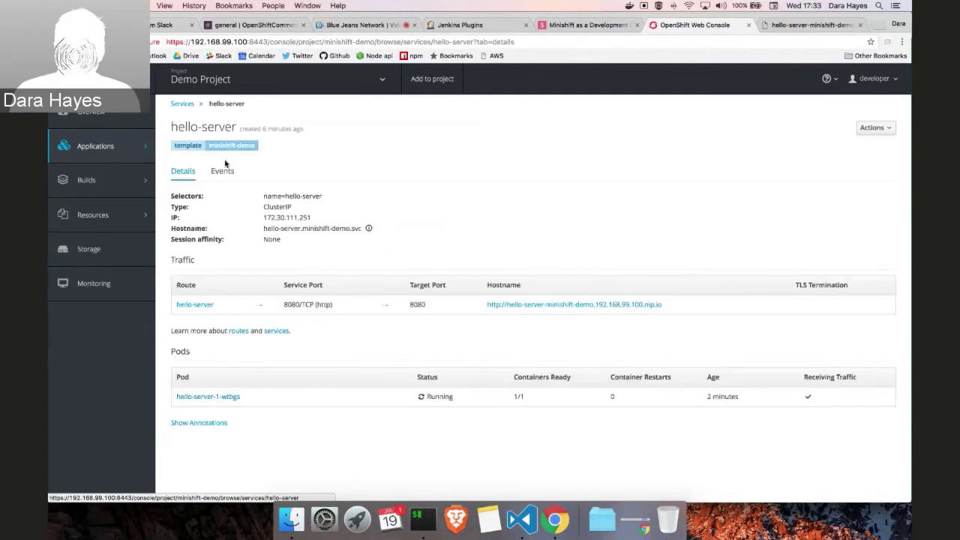
left_click(212, 398)
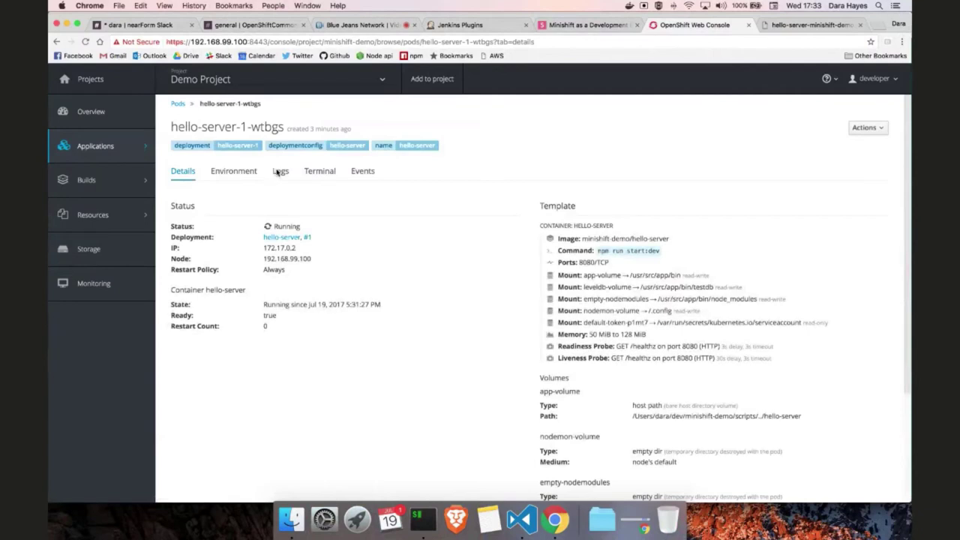
left_click(279, 172)
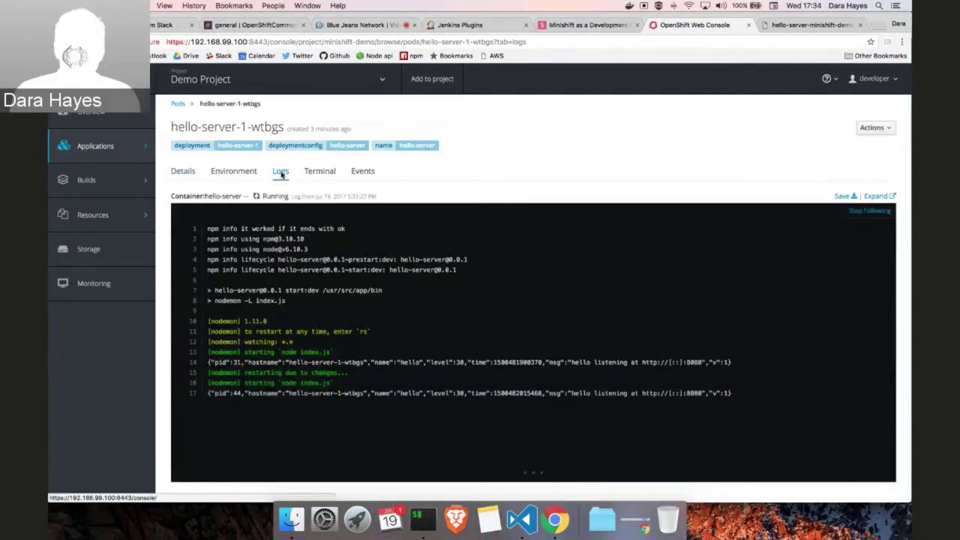
left_click_drag(241, 373, 425, 392)
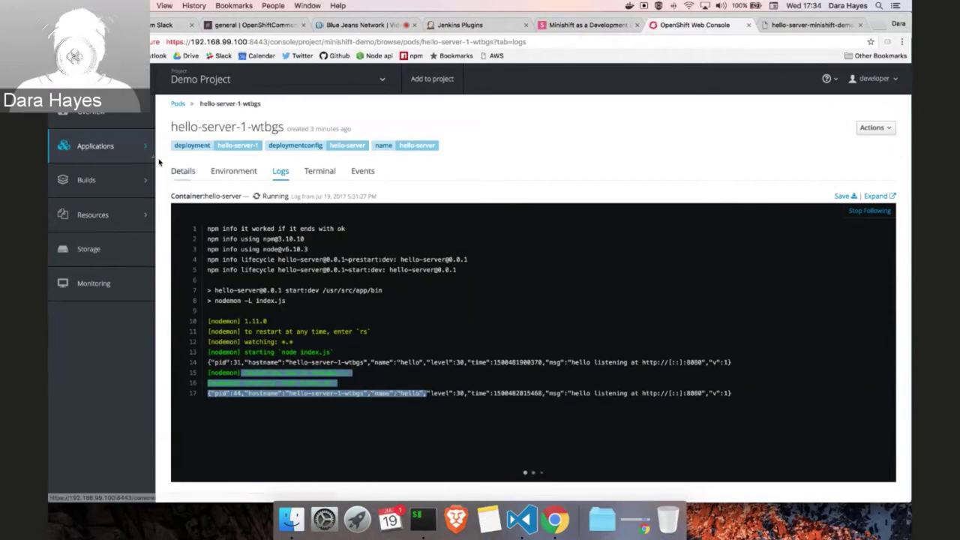
left_click(90, 113)
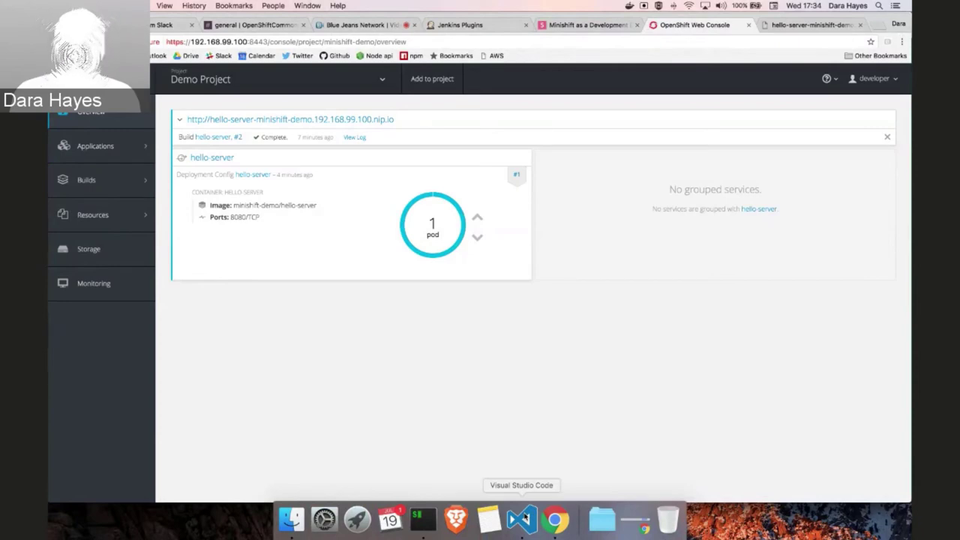
Step: Switch to the terminal and check out the postgres-latest branch in a cleared window, clearing the output again
left_click(525, 517)
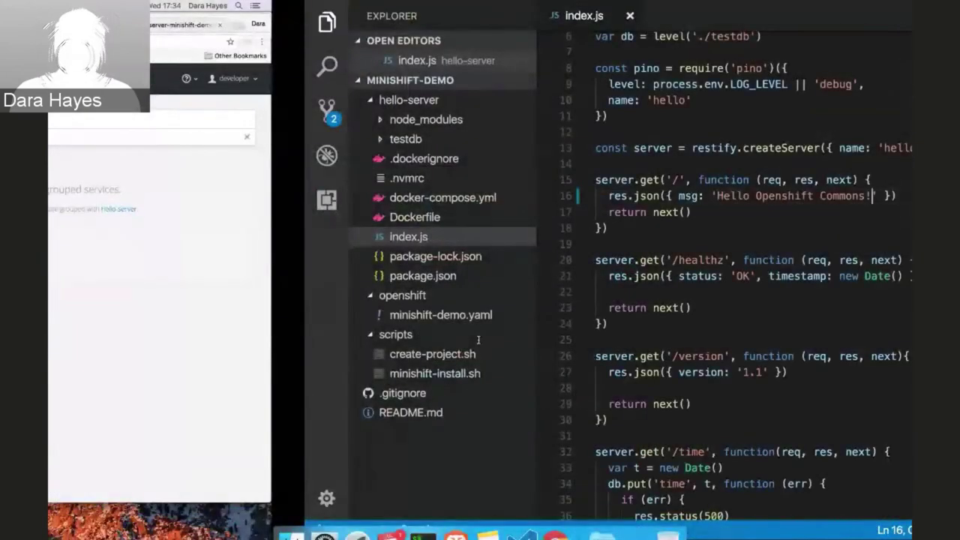
key("super+Tab")
type("cd")
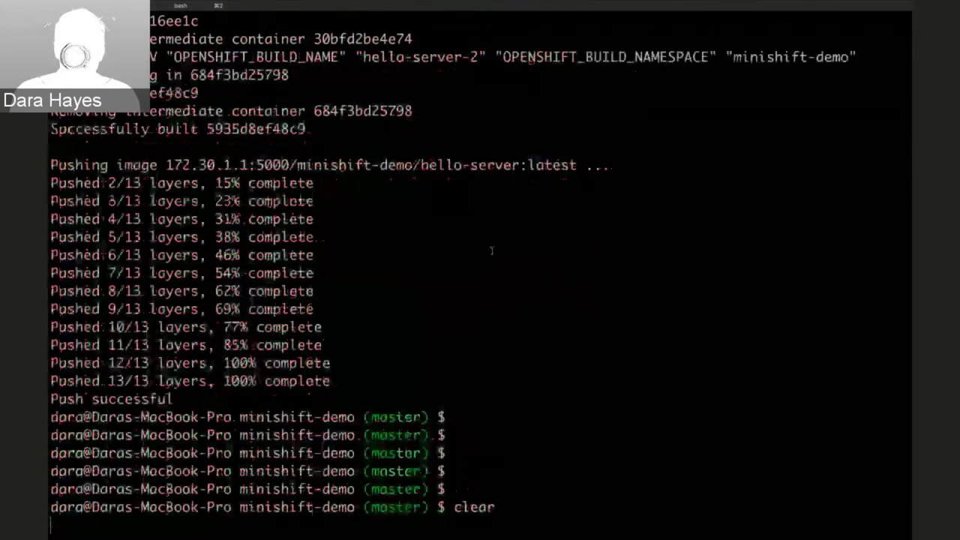
key("Return")
type("git check")
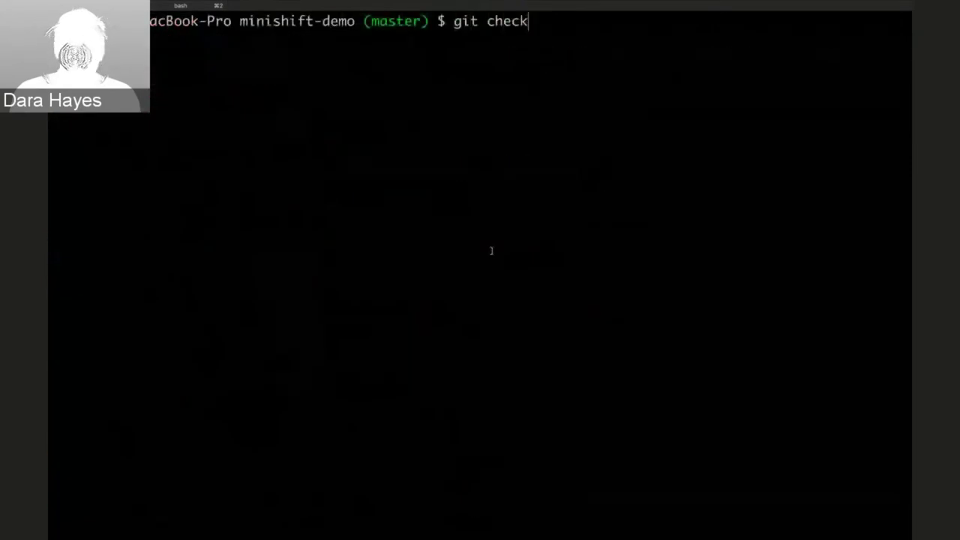
type("out postgres")
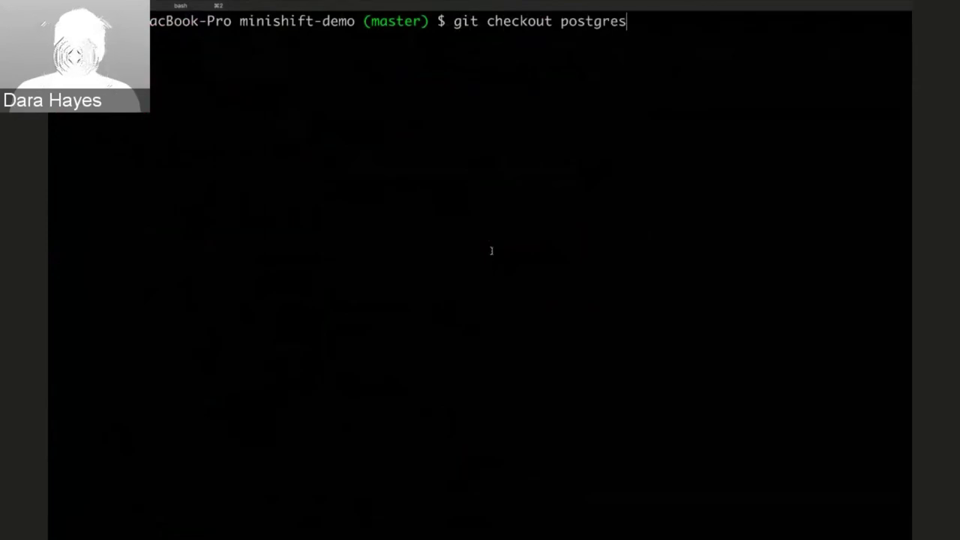
type("-latest")
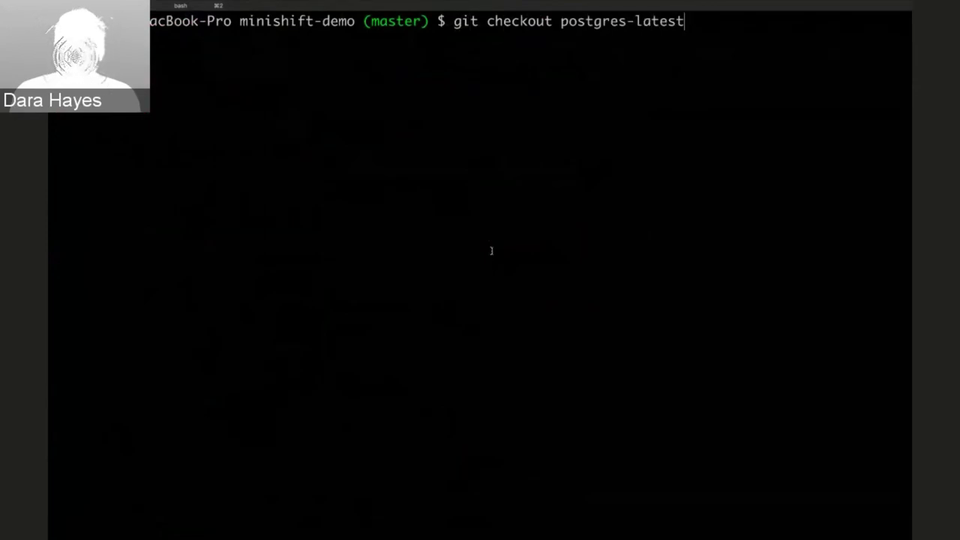
key("Return")
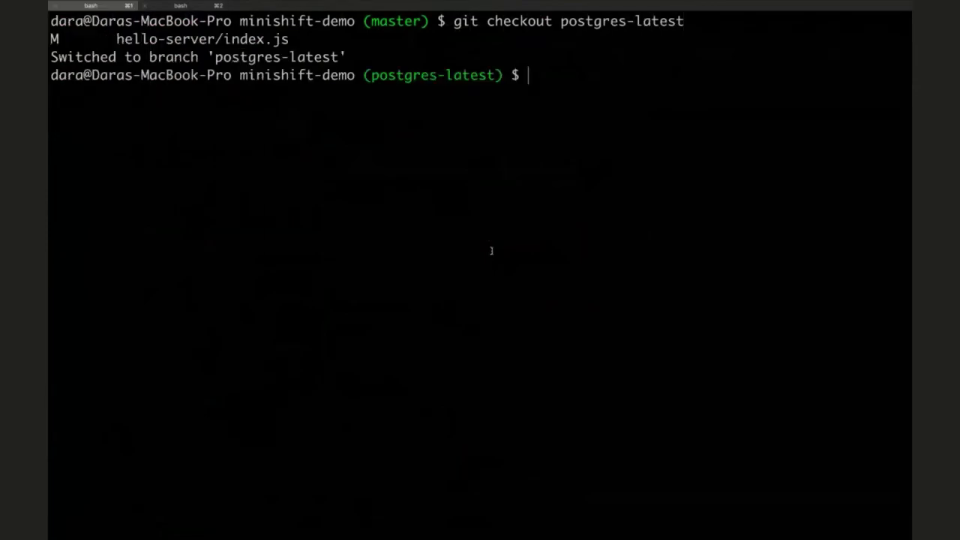
type("clear")
key("Return")
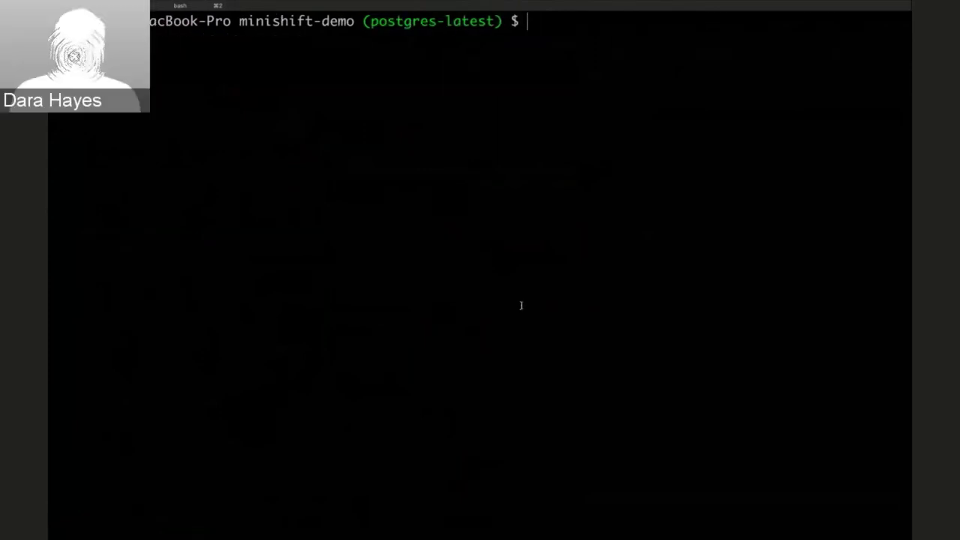
Step: Switch to Visual Studio Code, open postgres.yaml from the openshift folder, and skim its object definitions
key("ctrl+Left")
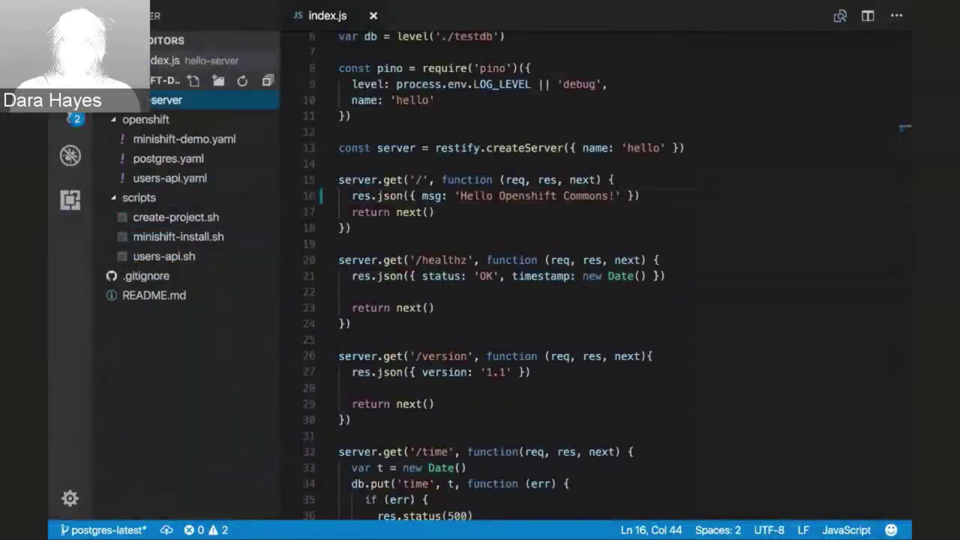
left_click(155, 163)
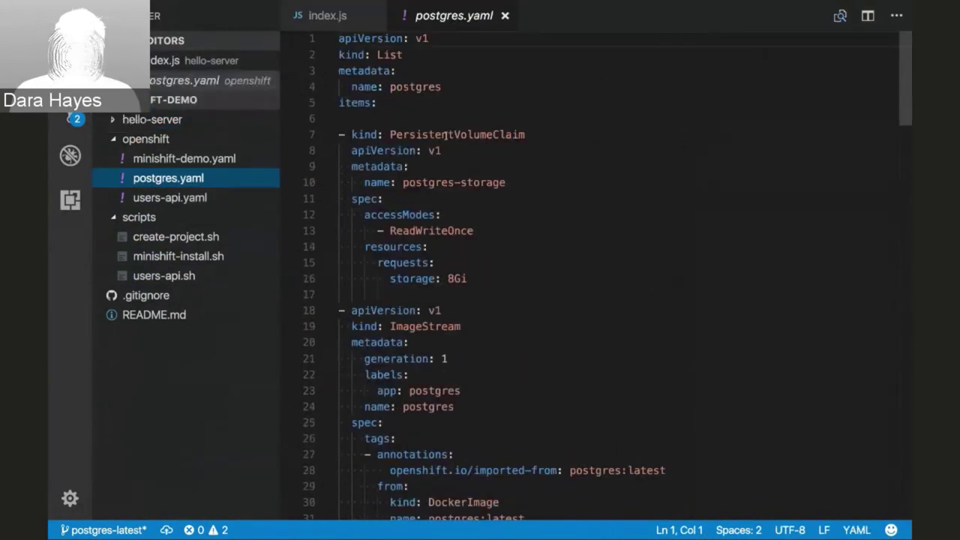
scroll(447, 135, "down", 1)
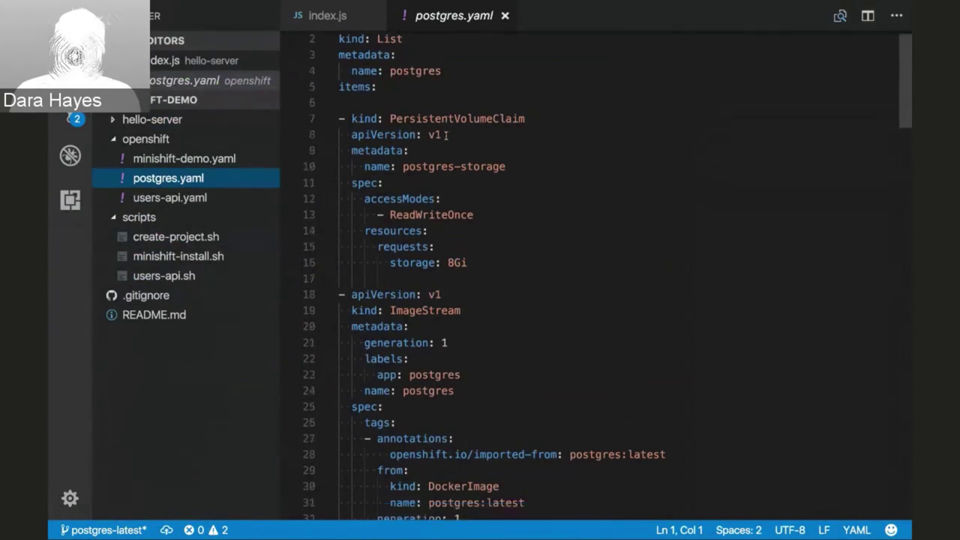
scroll(447, 135, "down", 5)
scroll(446, 134, "down", 4)
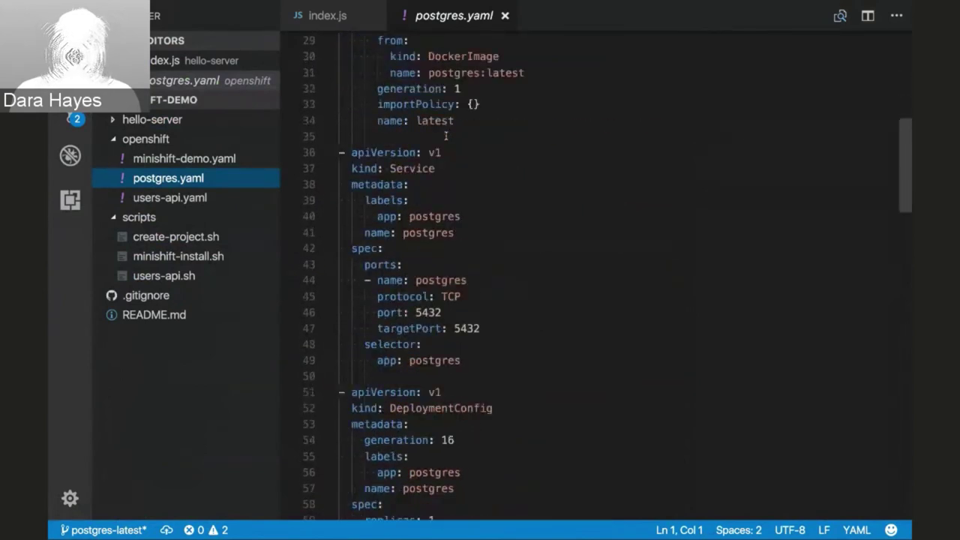
scroll(446, 135, "up", 8)
scroll(446, 135, "up", 2)
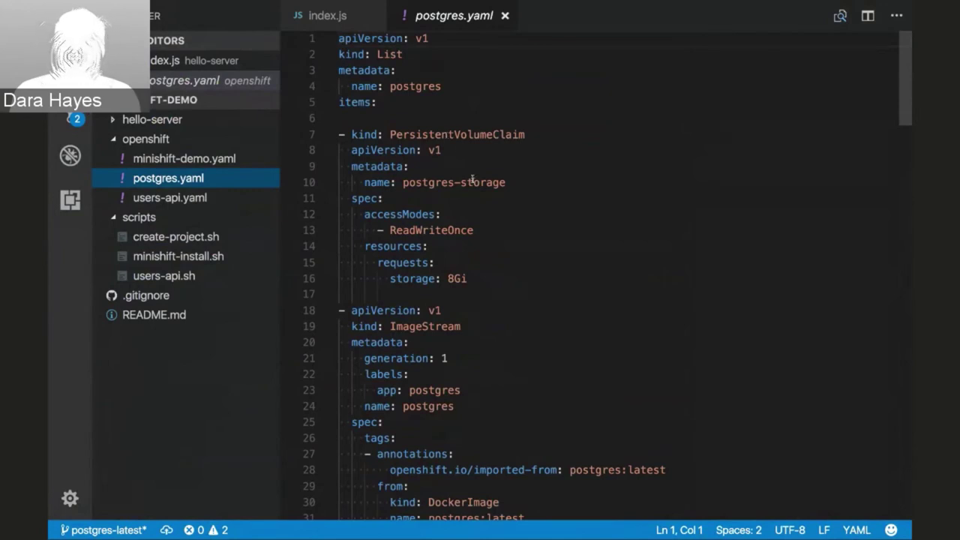
Step: Examine the postgres-storage PersistentVolumeClaim block in postgres.yaml, highlighting its full definition
scroll(473, 180, "down", 1)
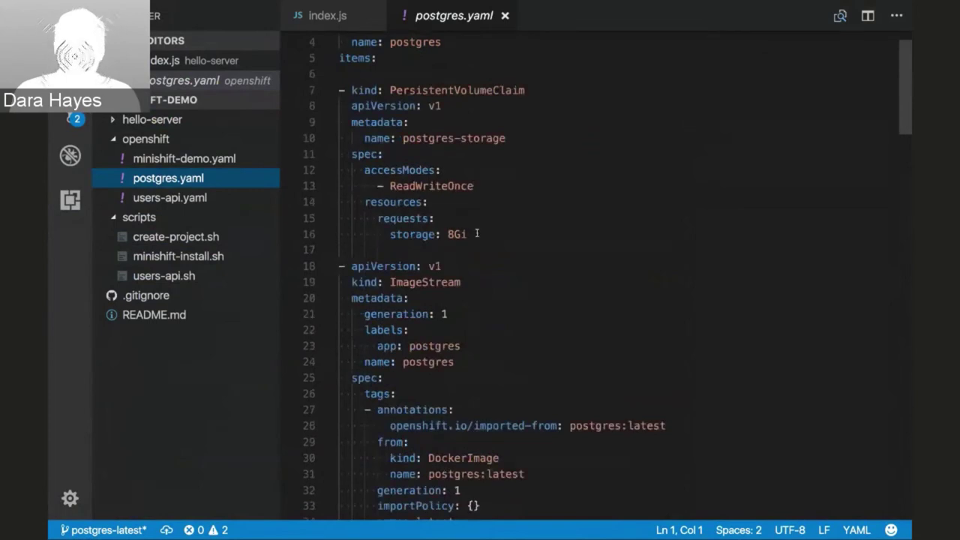
left_click_drag(468, 234, 339, 90)
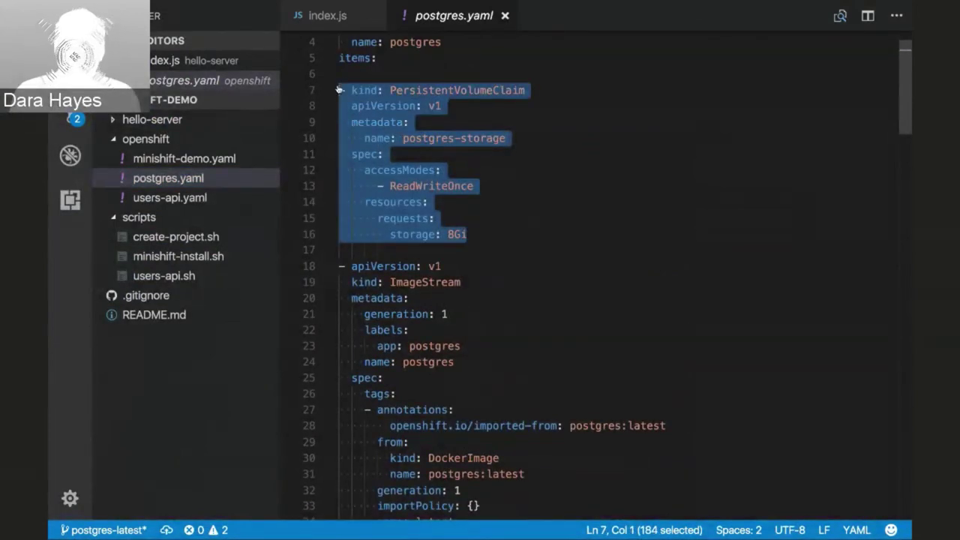
left_click(485, 235)
scroll(468, 297, "down", 1)
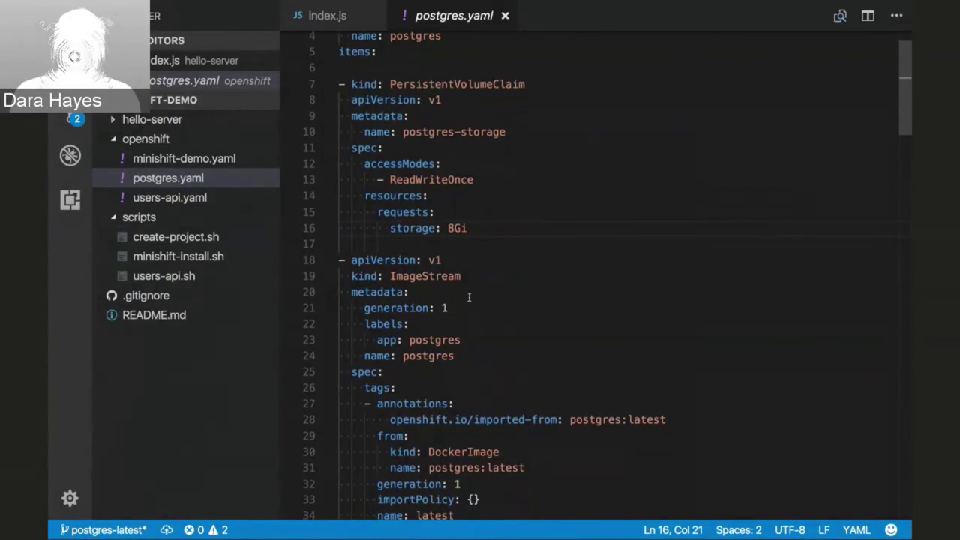
Step: Highlight the postgres ImageStream block in postgres.yaml and examine the Service and DeploymentConfig definitions below it
scroll(469, 297, "down", 3)
left_click_drag(486, 384, 339, 131)
scroll(444, 195, "down", 1)
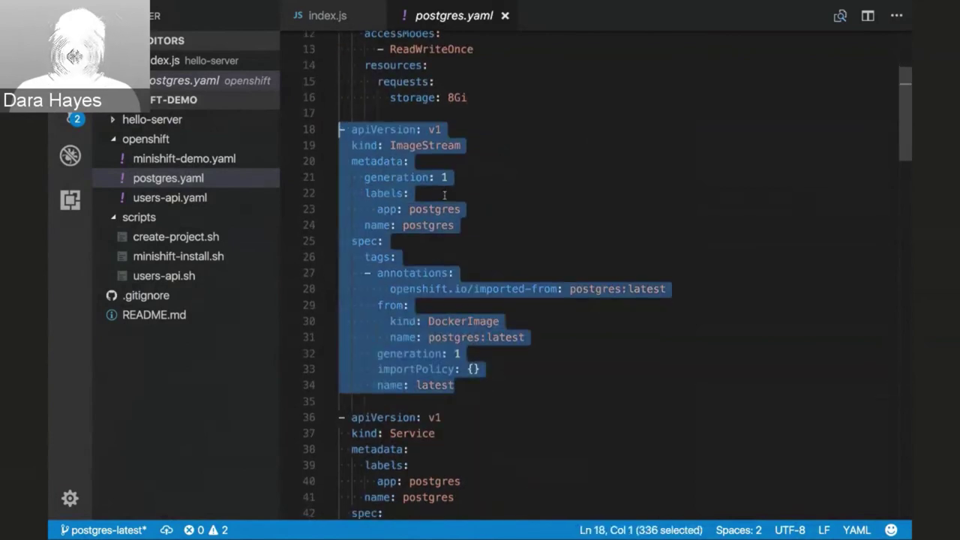
scroll(444, 195, "down", 6)
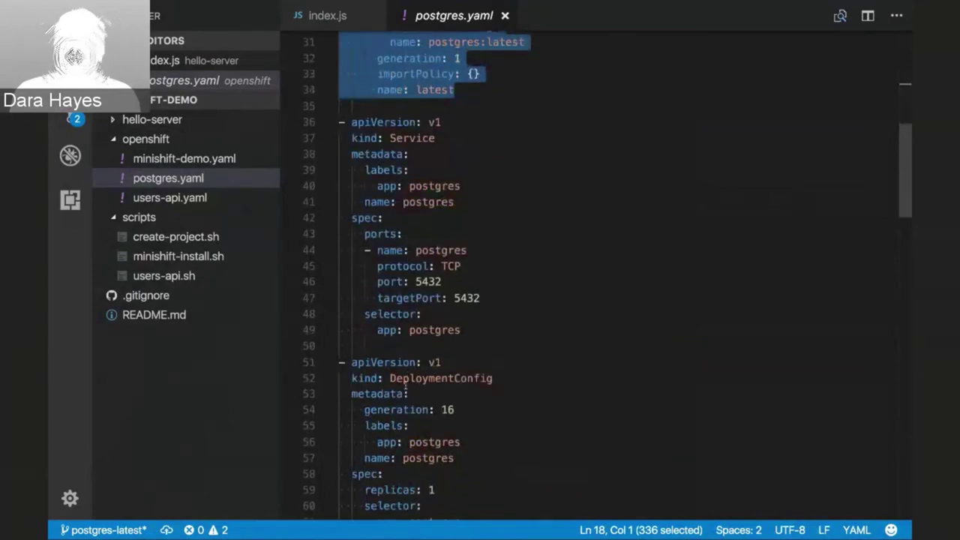
scroll(465, 259, "down", 1)
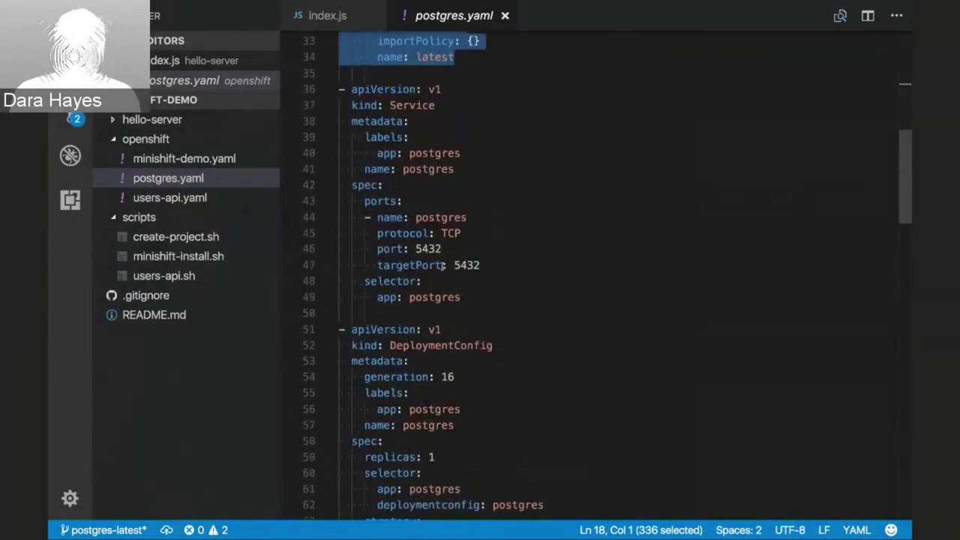
Step: Open users-api.yaml from the openshift folder and examine the template's parameters, including the memory limit, probe path, server port and database settings
left_click(193, 199)
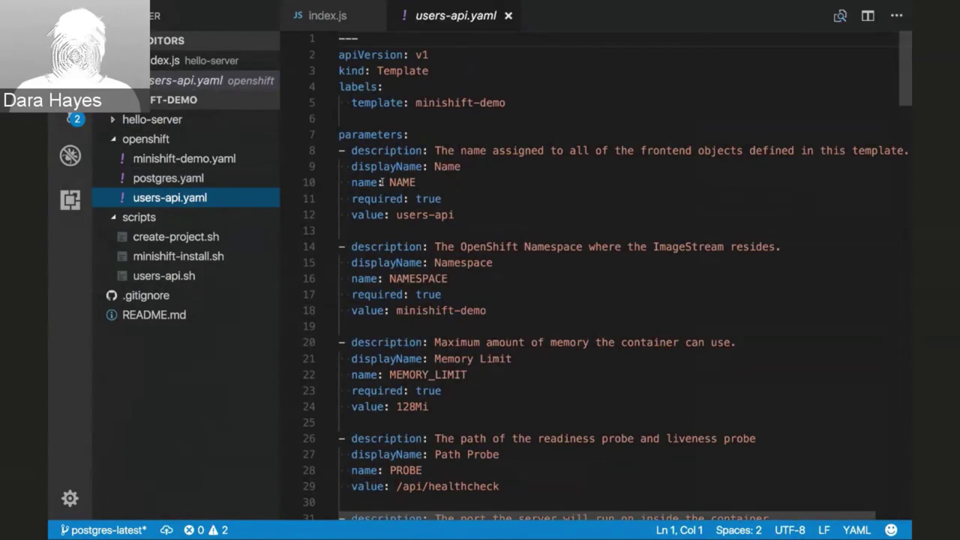
scroll(447, 218, "down", 5)
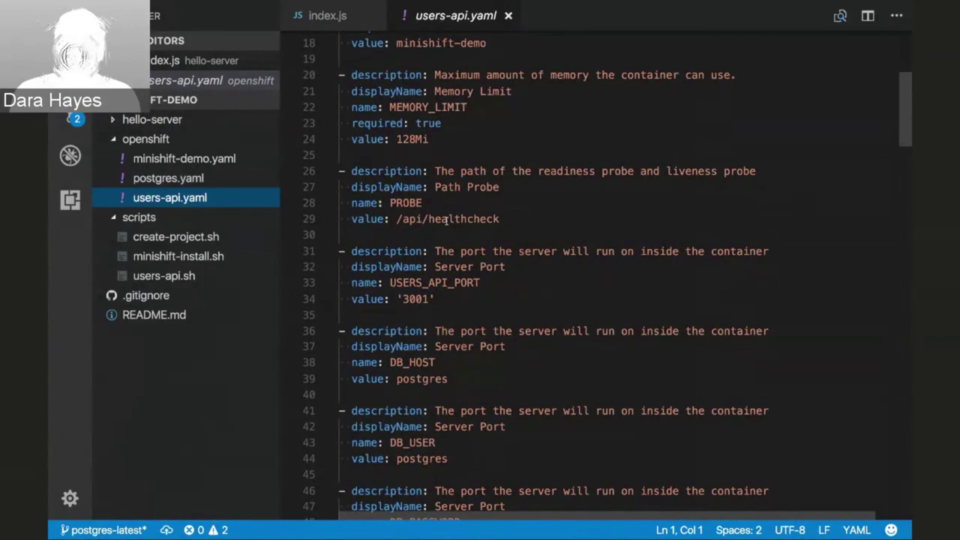
scroll(447, 219, "down", 8)
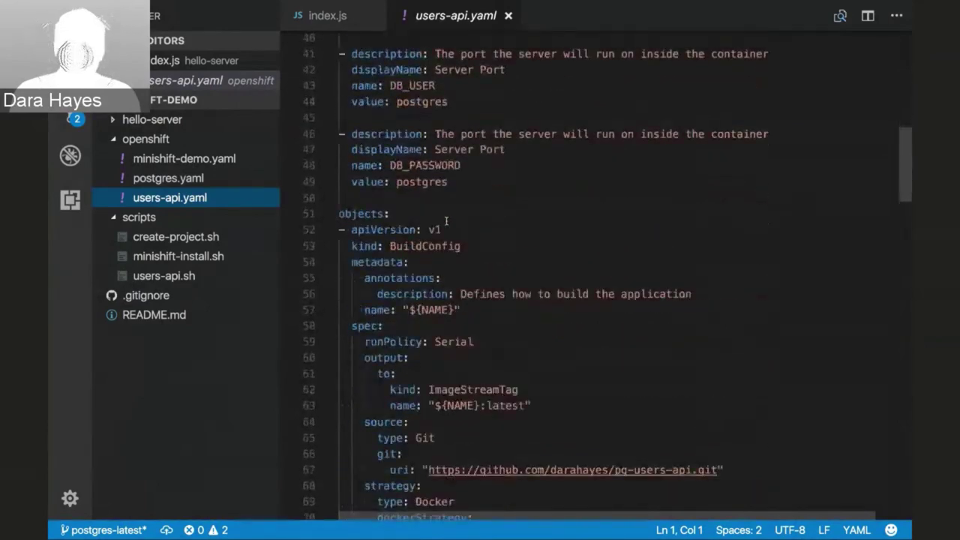
Step: Examine the objects in users-api.yaml from BuildConfig to DeploymentConfig, then go back to the BuildConfig's Git source and Docker strategy
scroll(447, 219, "down", 3)
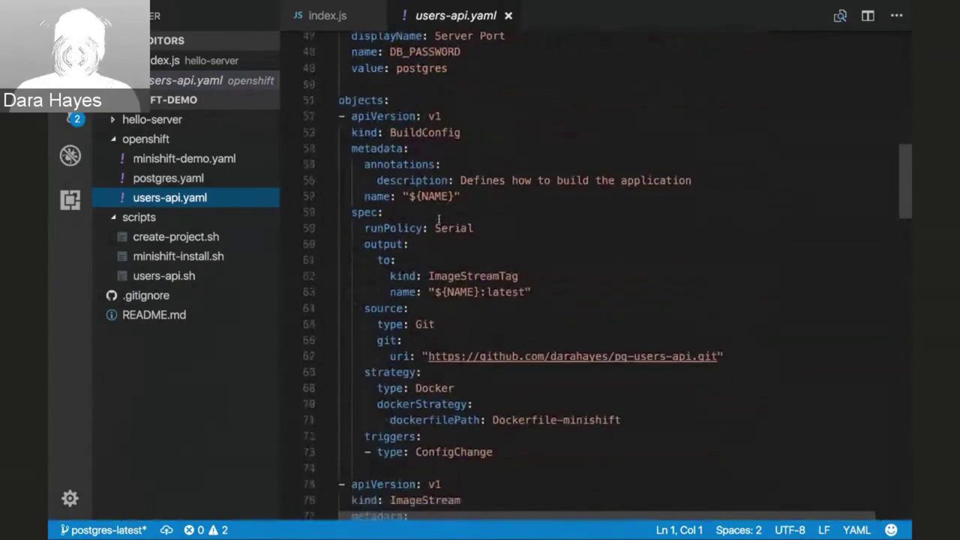
scroll(438, 219, "down", 3)
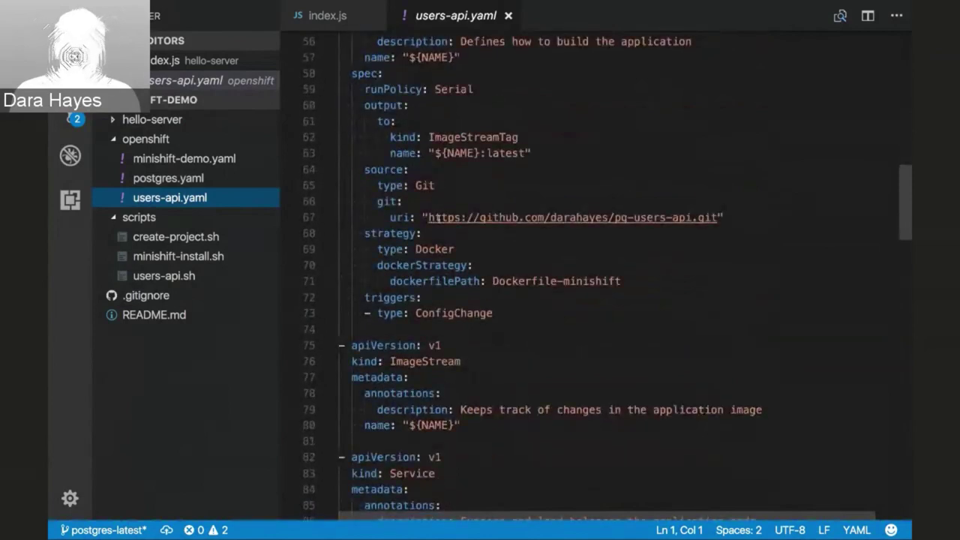
scroll(439, 218, "down", 2)
scroll(438, 217, "down", 1)
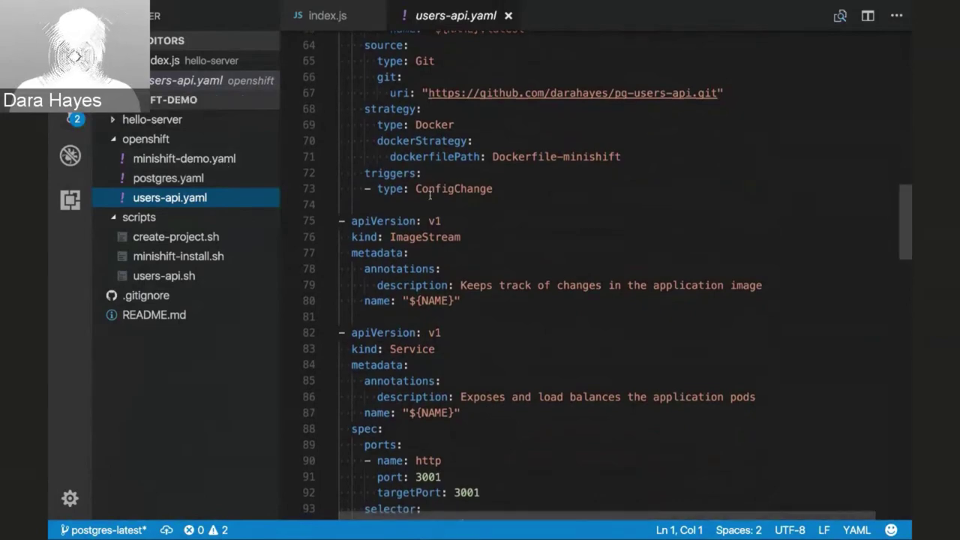
scroll(430, 193, "down", 15)
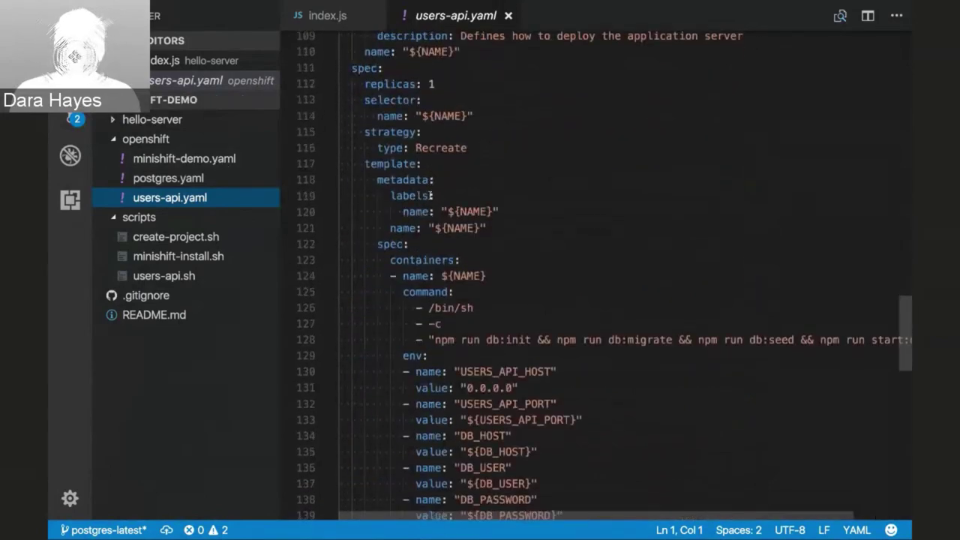
scroll(431, 195, "up", 10)
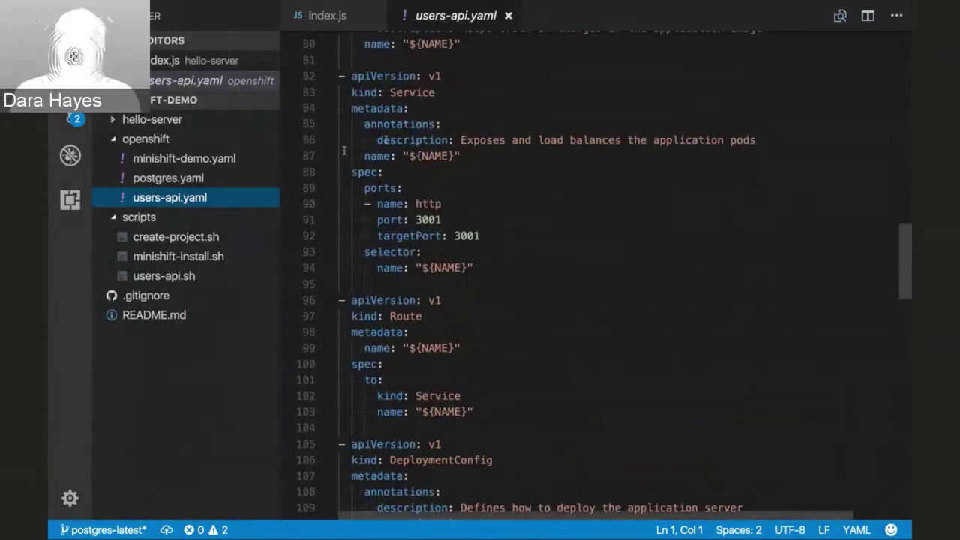
scroll(489, 135, "up", 8)
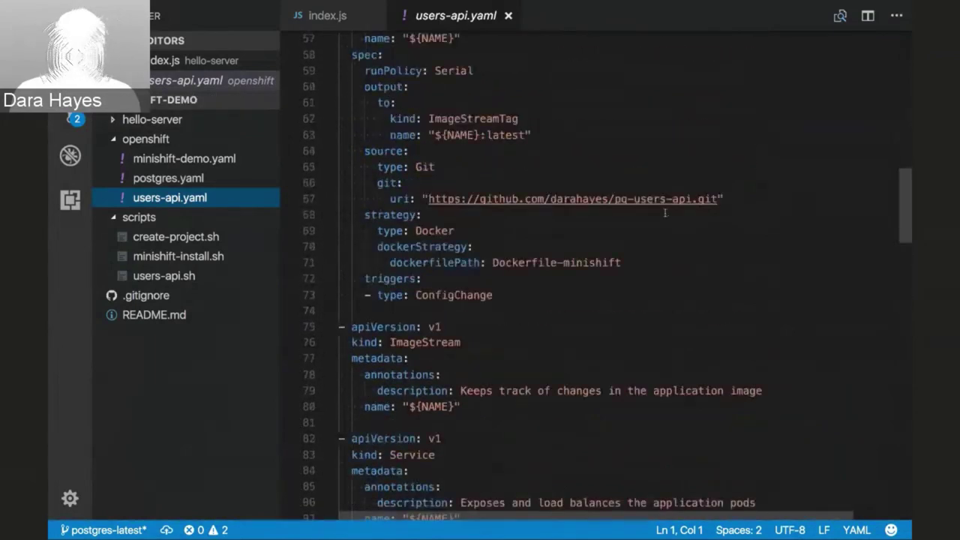
Step: Highlight the Git repository URI and then the whole source block in the users-api.yaml BuildConfig
left_click_drag(719, 198, 425, 196)
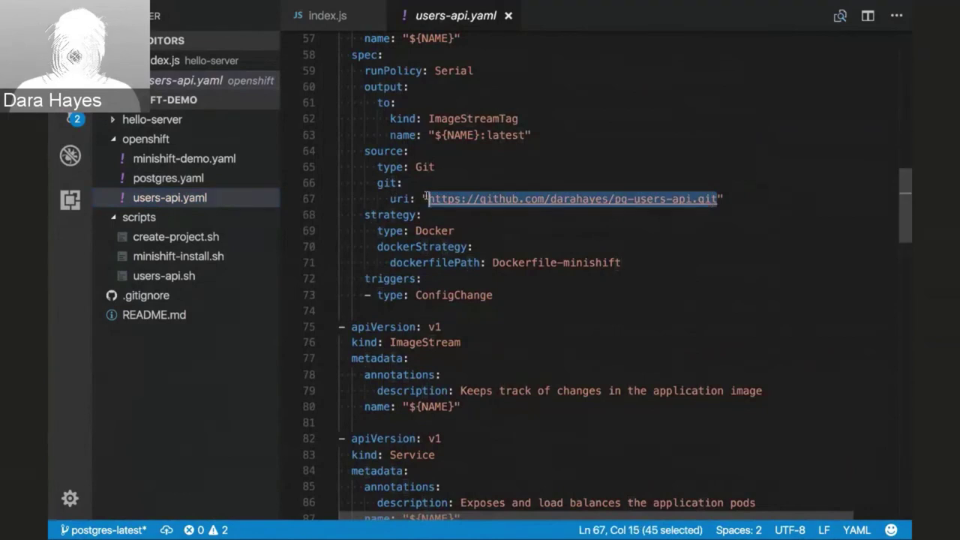
scroll(450, 188, "up", 2)
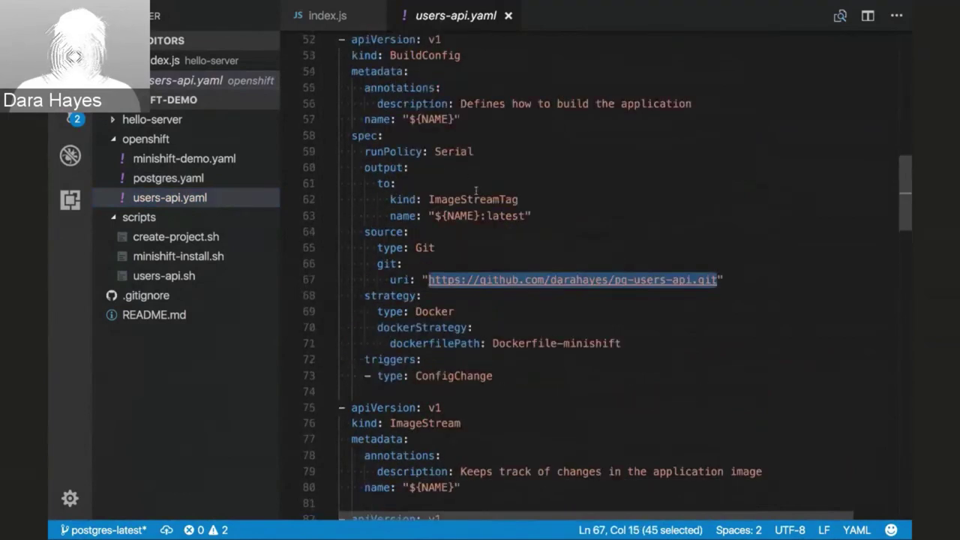
scroll(475, 191, "up", 1)
left_click_drag(377, 274, 365, 259)
left_click(732, 306)
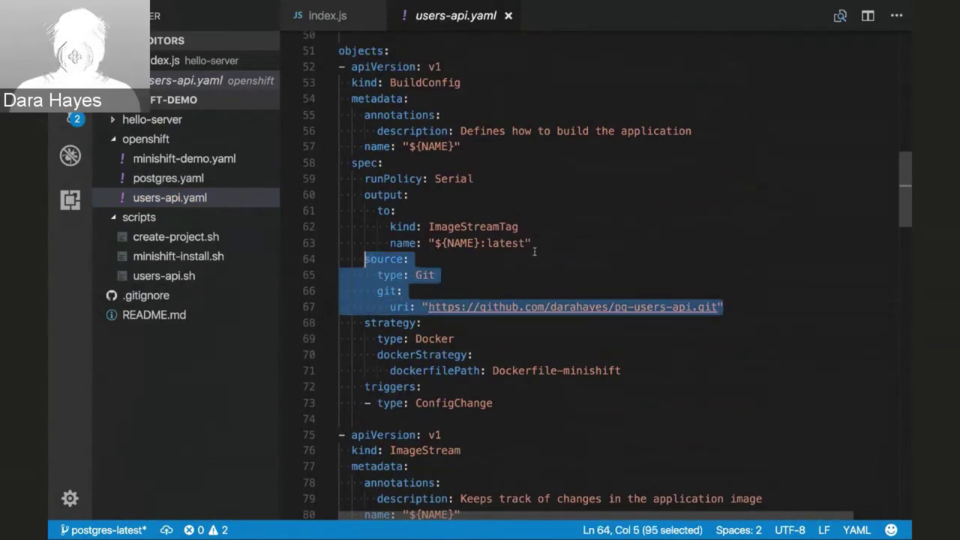
scroll(534, 252, "up", 1)
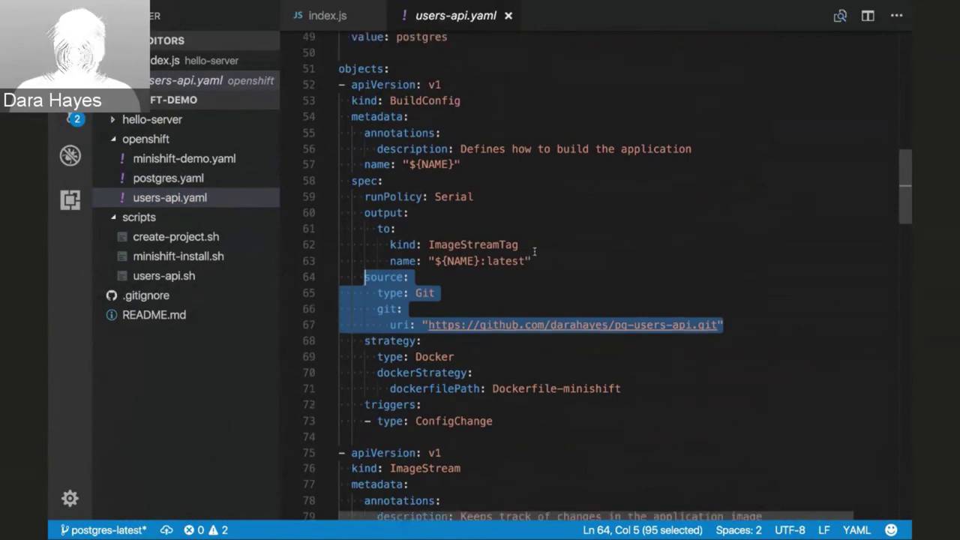
Step: Examine the BuildConfig's Docker strategy, highlighting the Dockerfile-minishift path
left_click(462, 357)
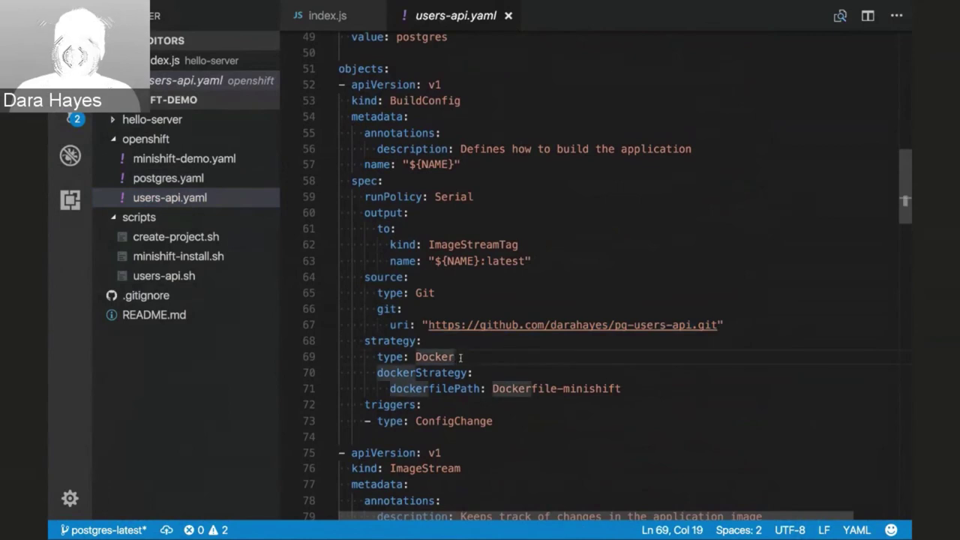
left_click_drag(493, 389, 626, 388)
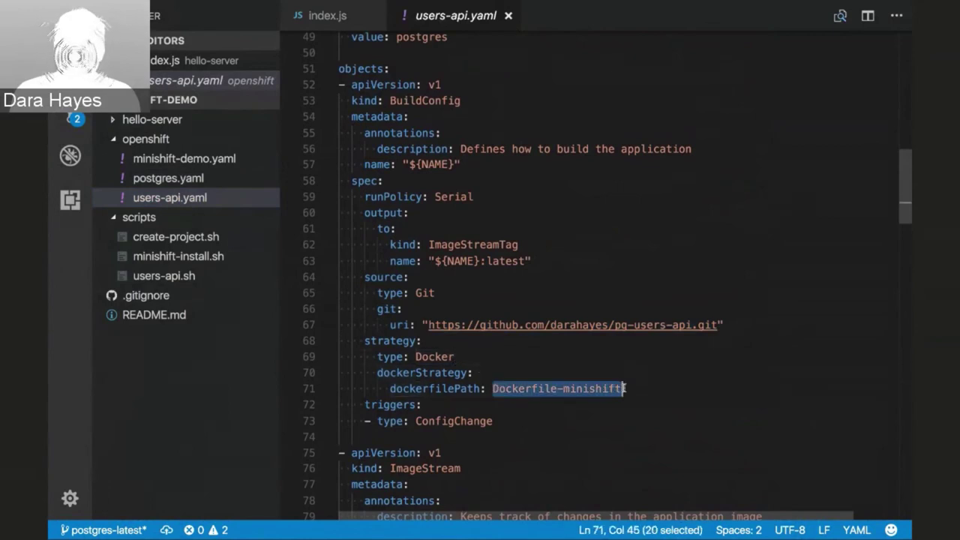
left_click(626, 388)
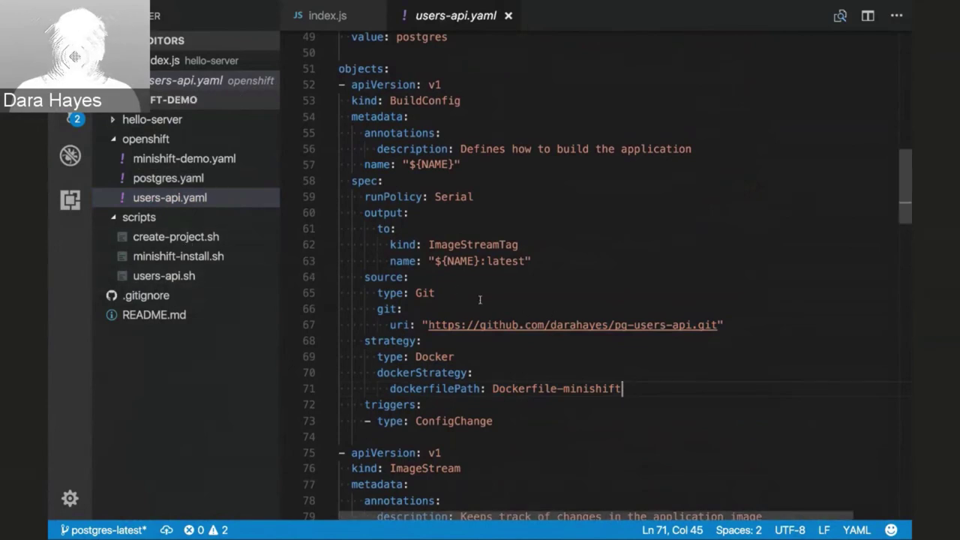
Step: Switch to the terminal, list the minishift-demo folder and create the Postgres resources with oc create -f openshift/postgres.yaml
key("ctrl+Right")
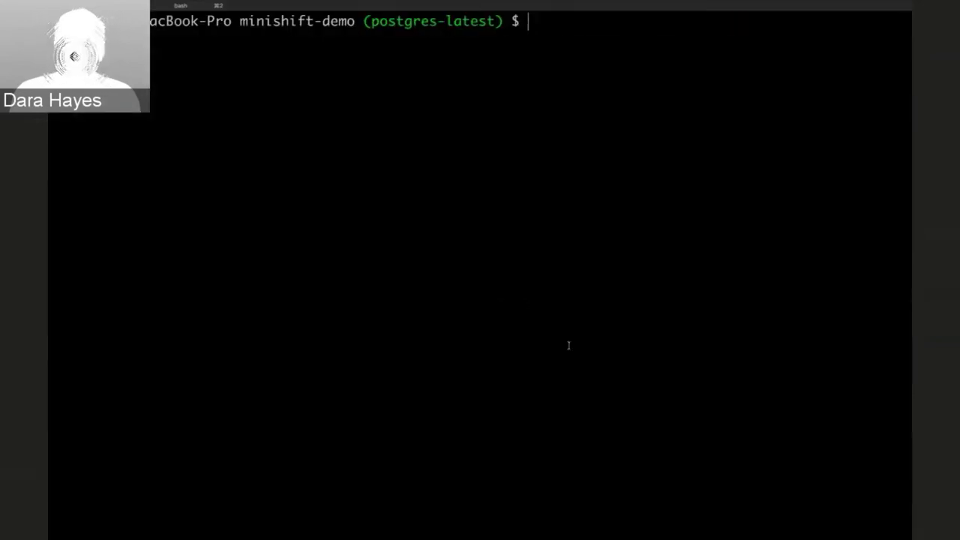
type("ls")
key("Return")
type("oc creaet")
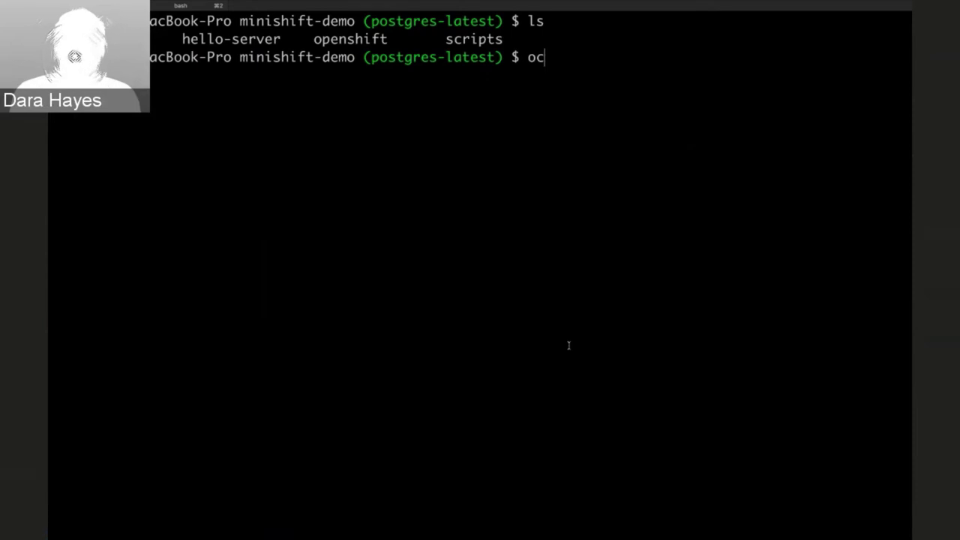
key("BackSpace")
key("BackSpace")
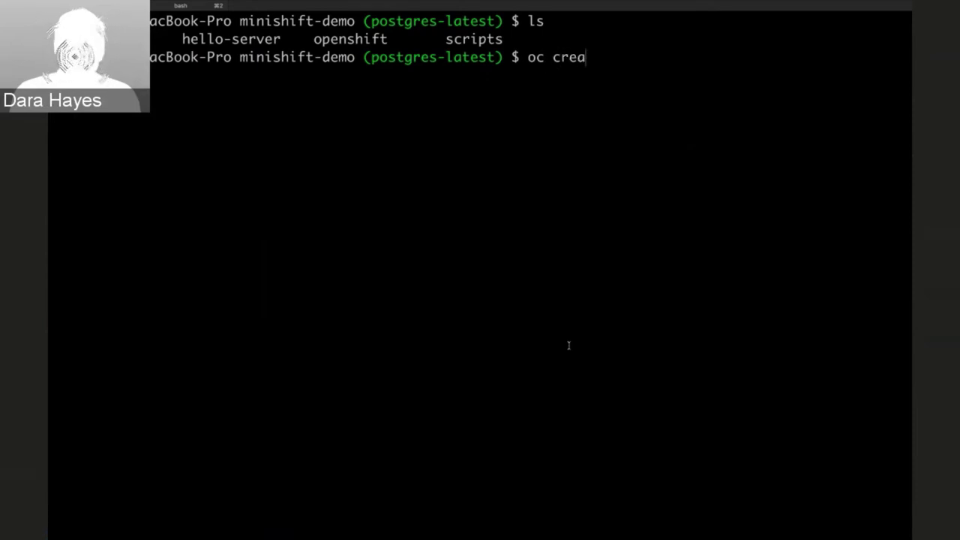
type("te -f ")
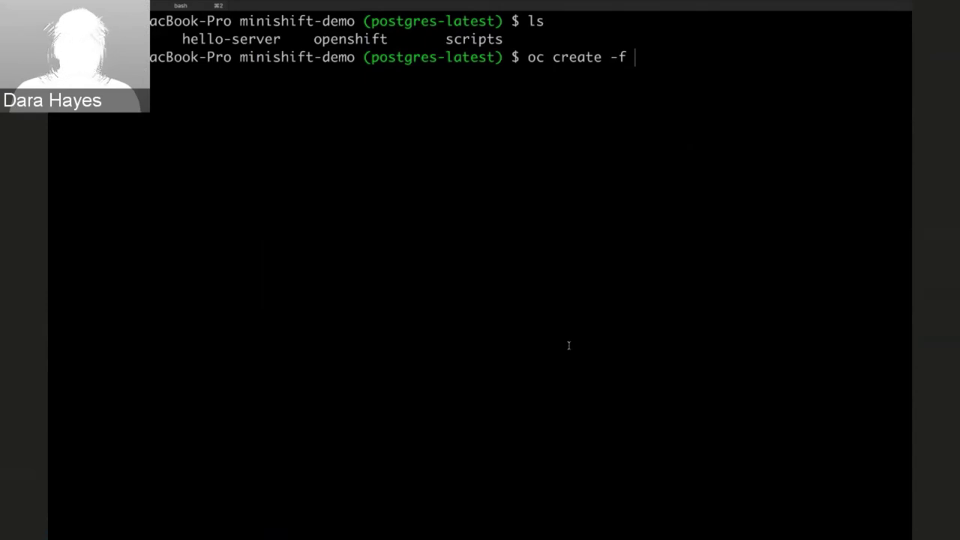
type("op")
key("Tab")
type("pos")
key("Tab")
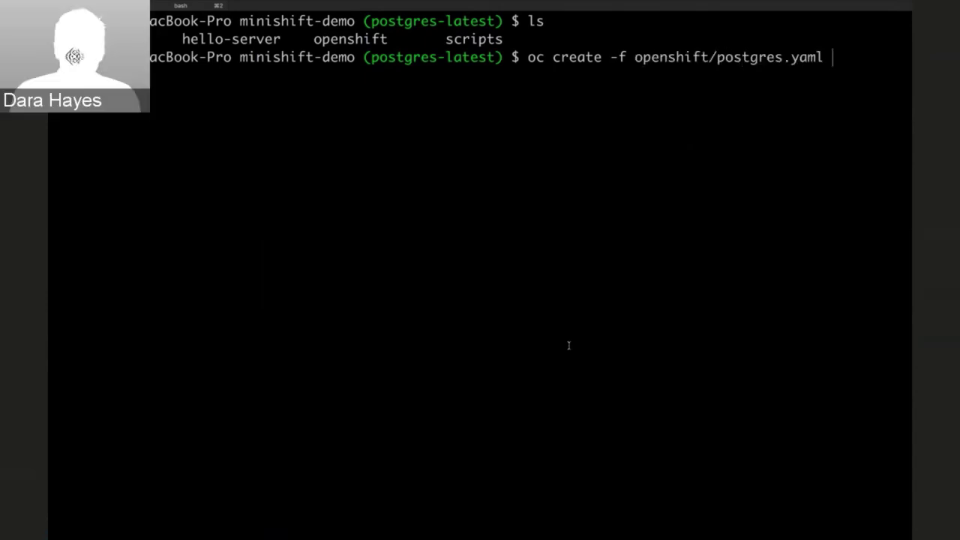
key("Return")
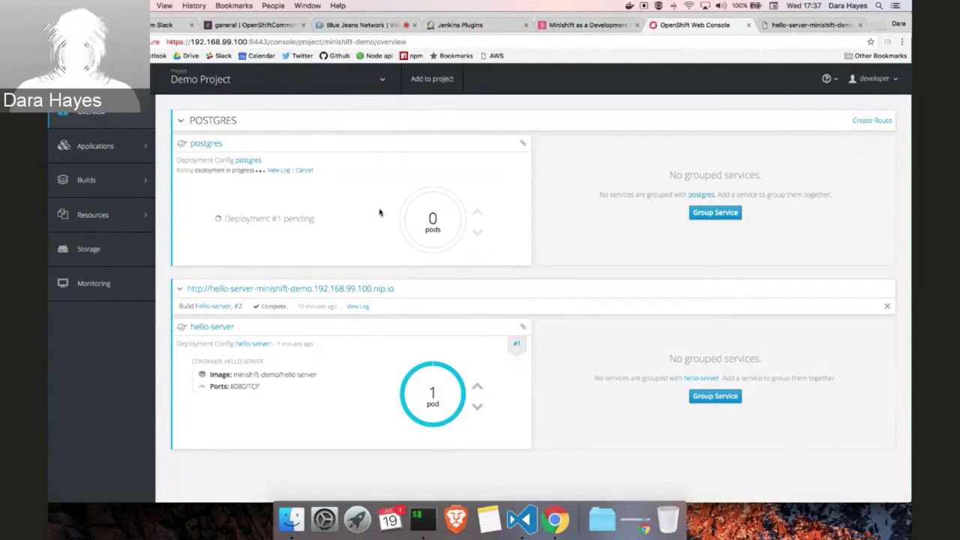
Step: Switch to Visual Studio Code, open users-api.sh from the scripts folder and examine its up and down oc process commands
key("super+Tab")
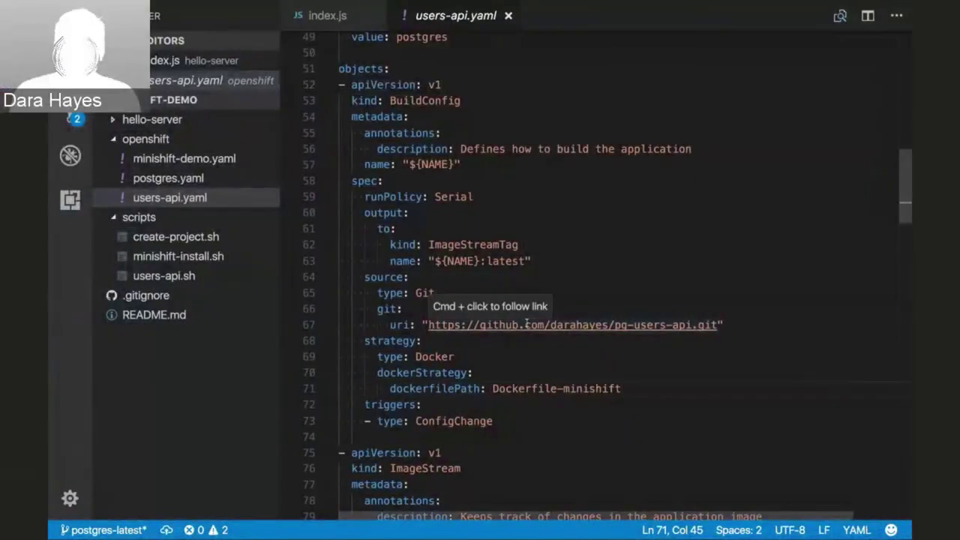
key("super+Tab")
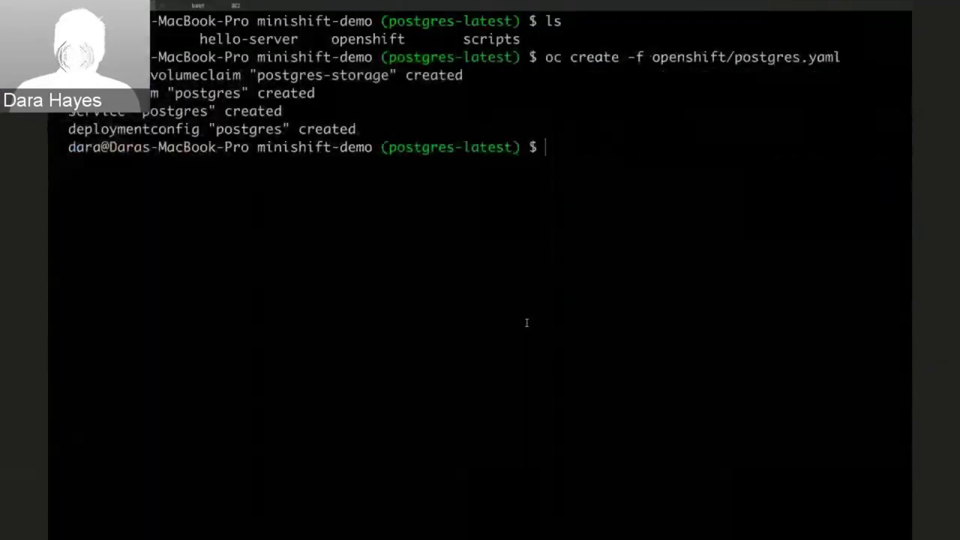
key("super+Tab")
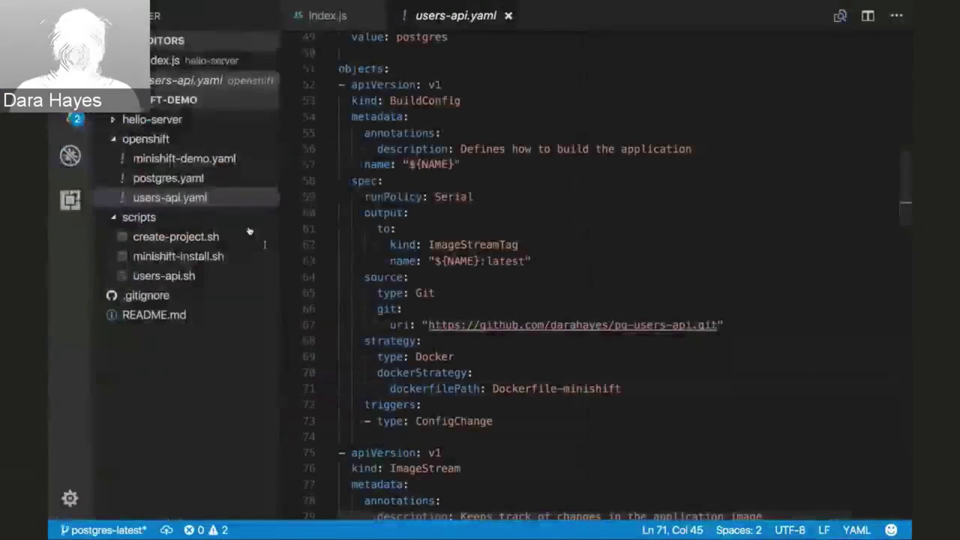
left_click(160, 276)
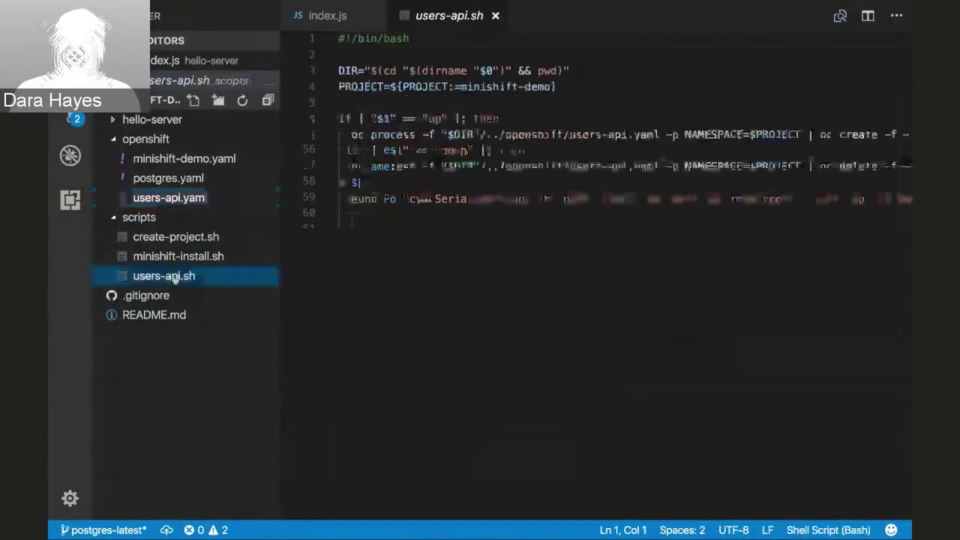
double_click(345, 135)
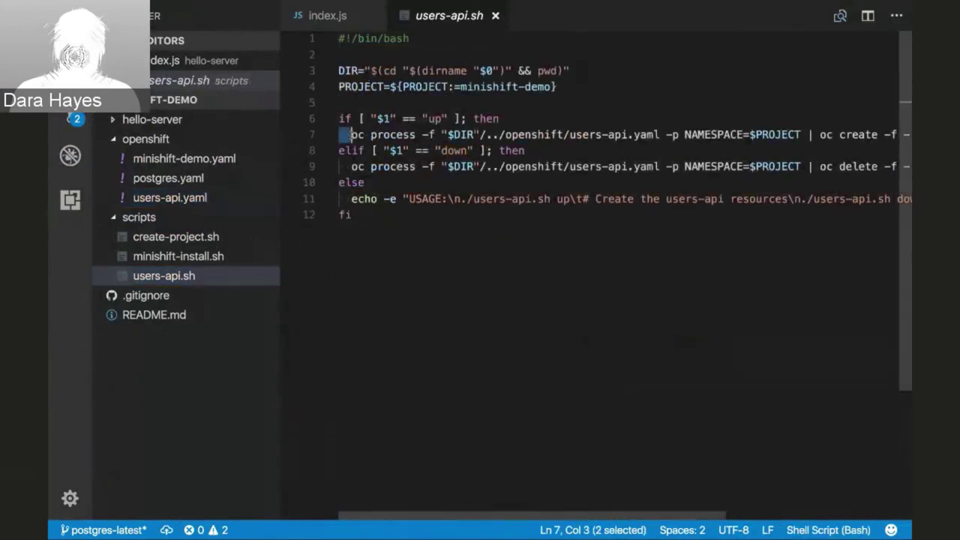
key("Escape")
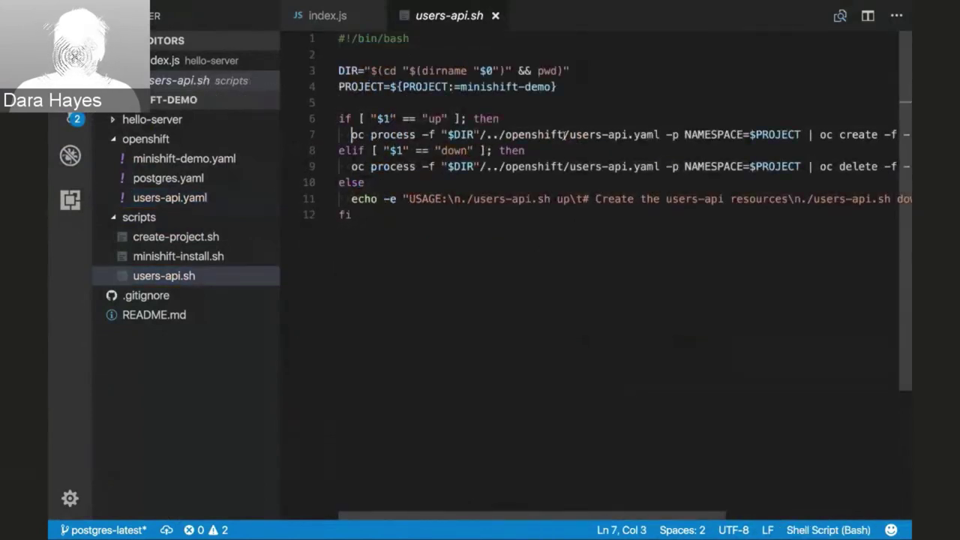
scroll(589, 133, "right", 2)
scroll(588, 134, "right", 2)
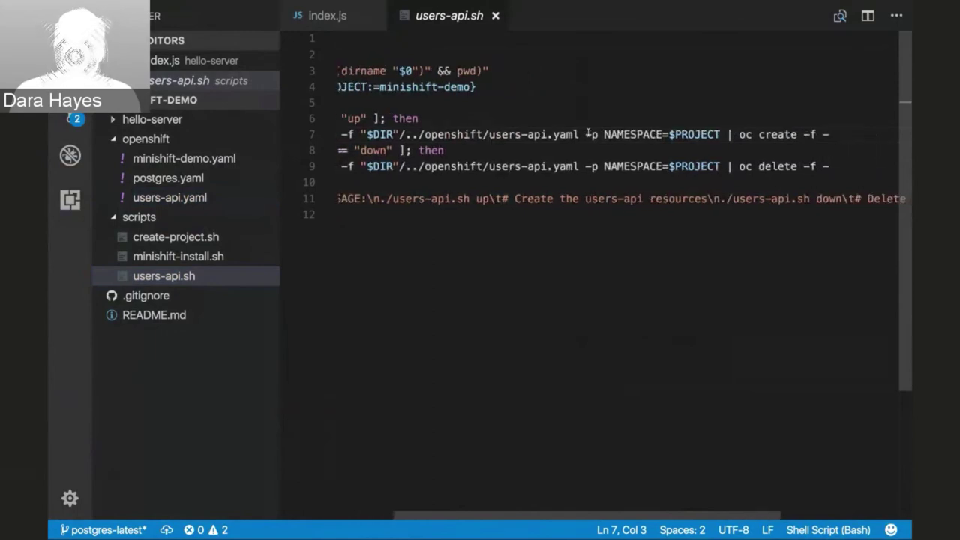
scroll(588, 134, "left", 4)
scroll(588, 134, "right", 1)
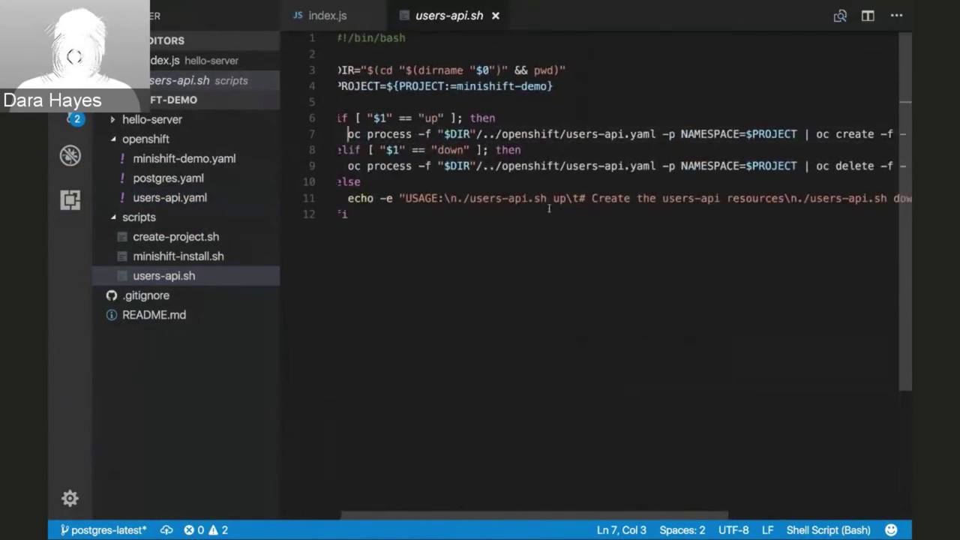
scroll(360, 149, "left", 1)
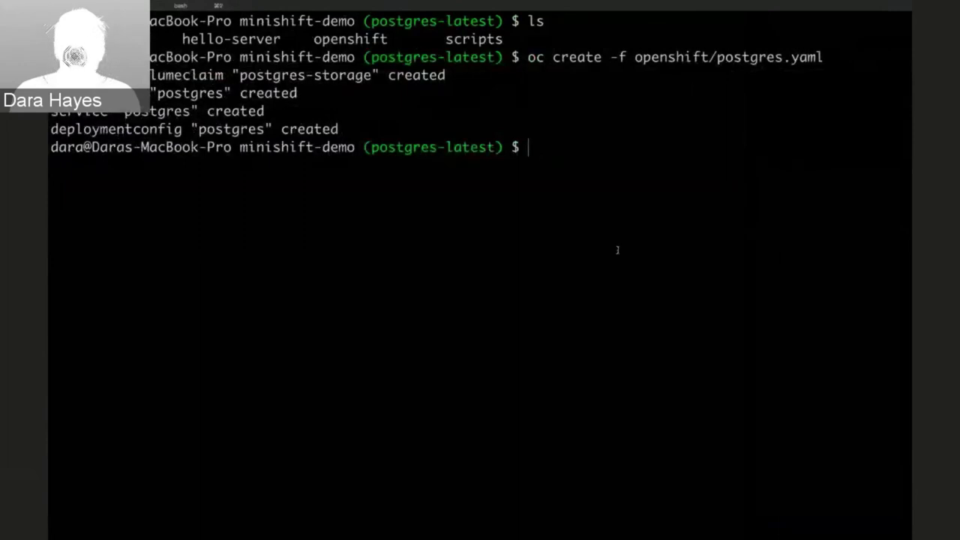
Step: Create the users-api resources from the terminal by running ./scripts/users-api.sh up
type("./s")
key("Tab")
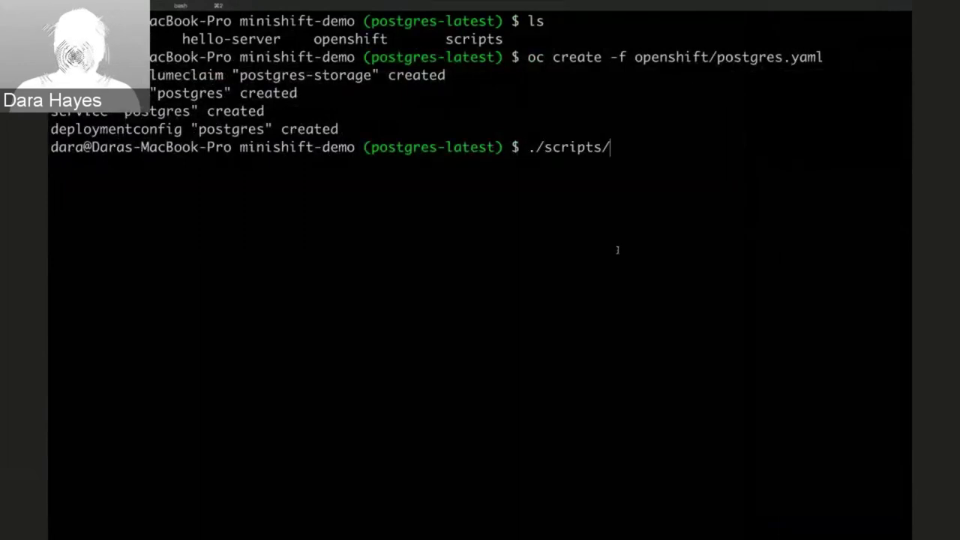
type("u")
key("Tab")
type("up")
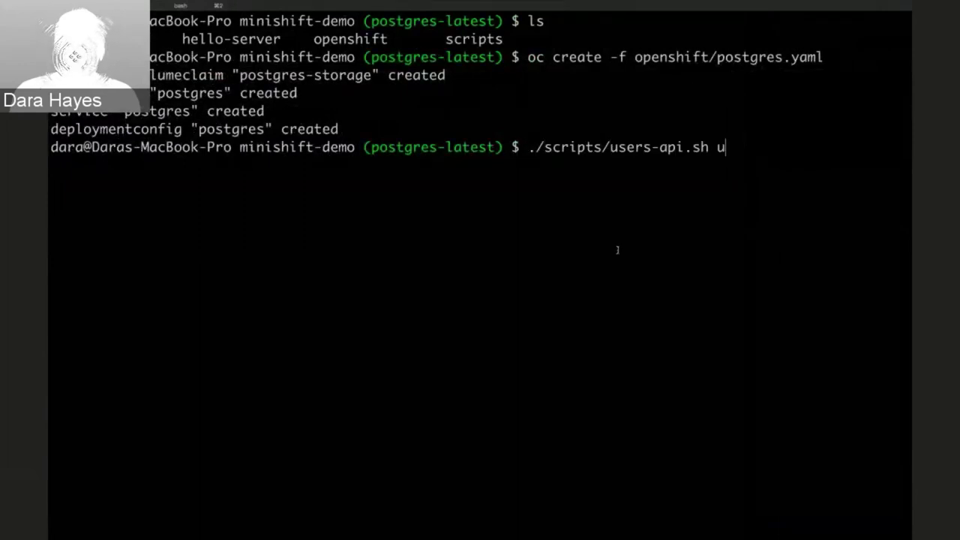
key("Return")
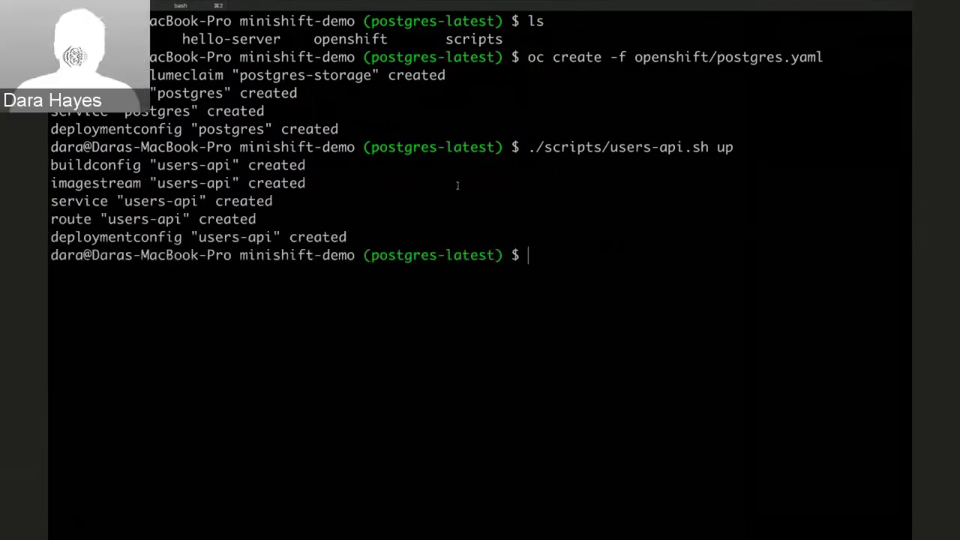
Step: Switch to the OpenShift web console and examine the postgres, hello-server and users-api deployments on the Demo Project overview
key("ctrl+Left")
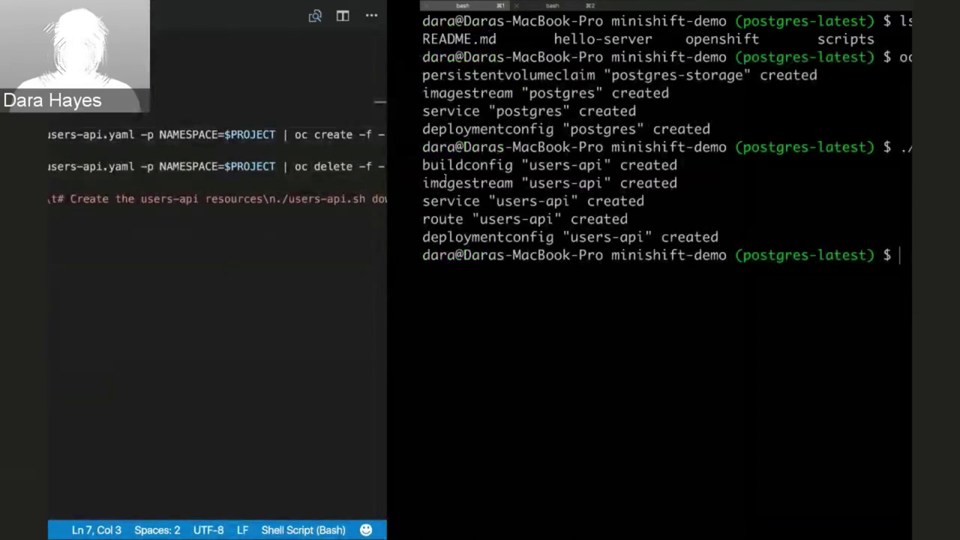
key("ctrl+Left")
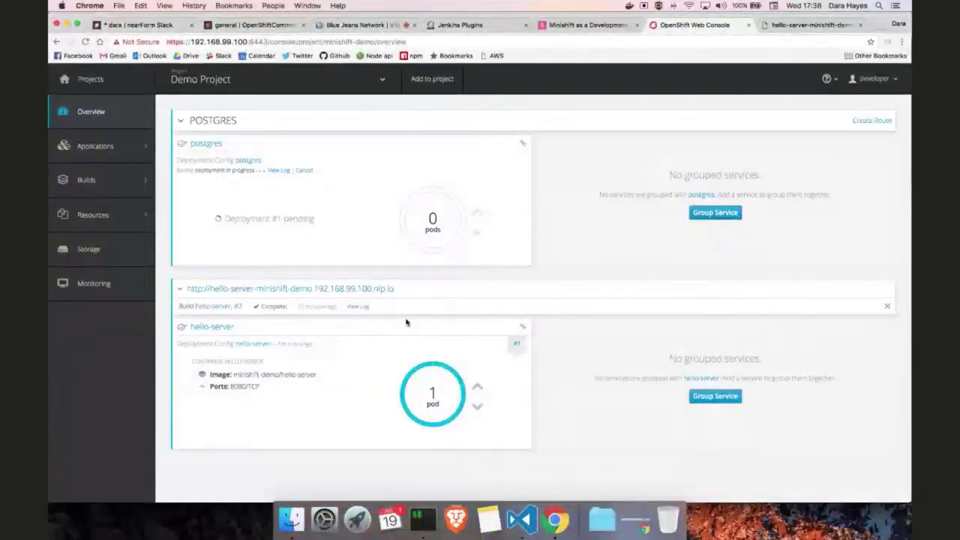
scroll(373, 358, "down", 3)
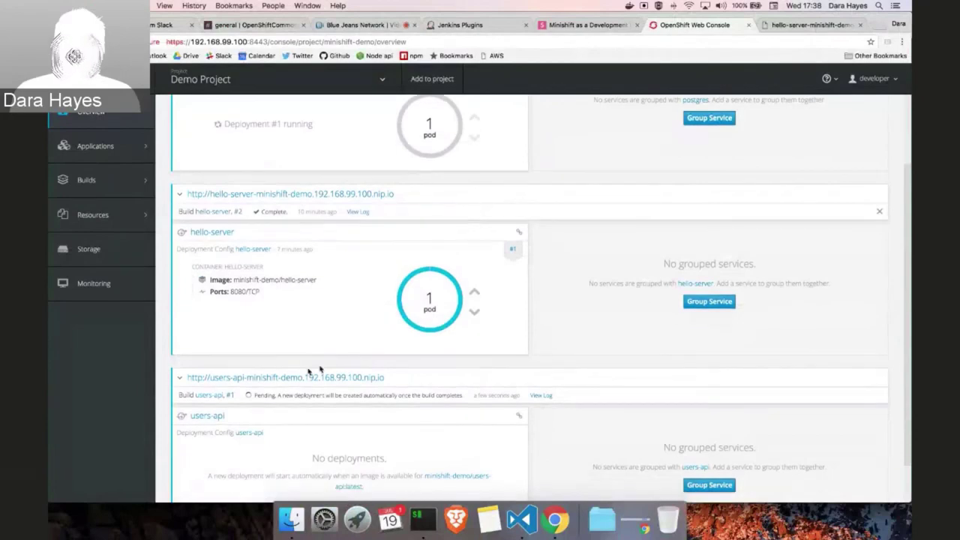
scroll(258, 381, "down", 2)
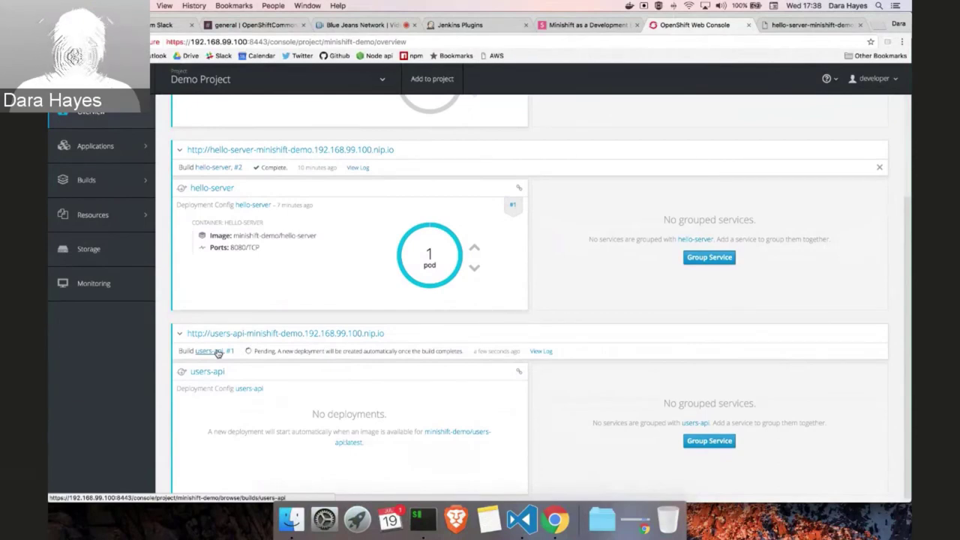
scroll(240, 383, "down", 1)
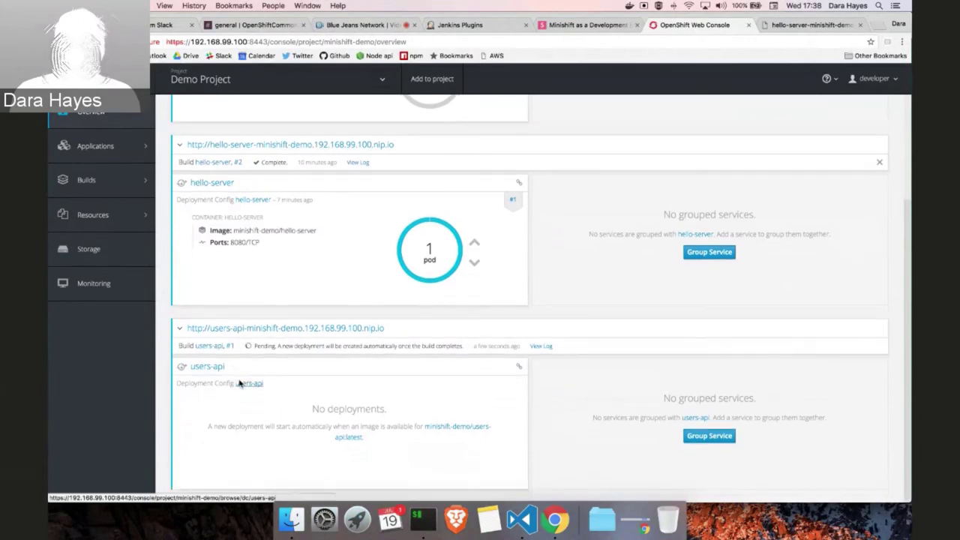
scroll(217, 345, "up", 5)
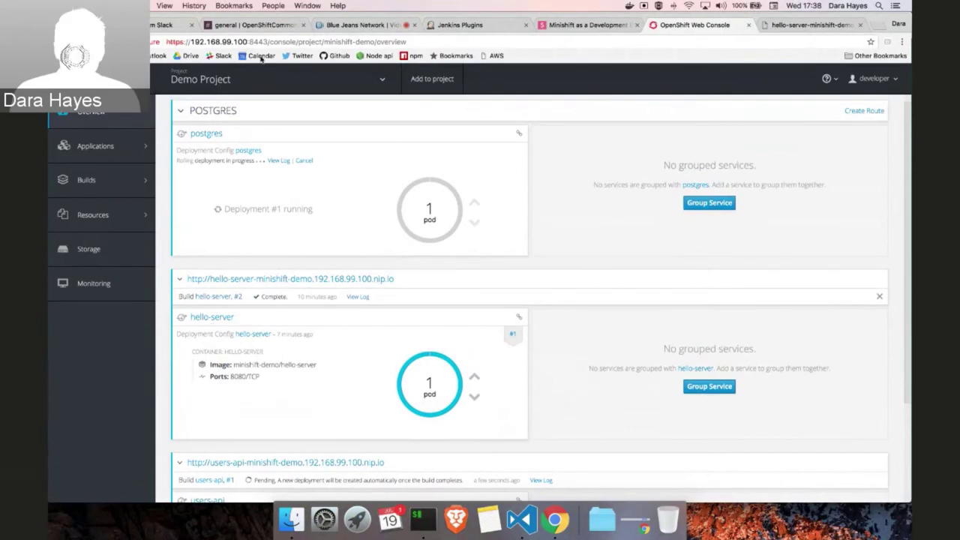
scroll(216, 177, "down", 2)
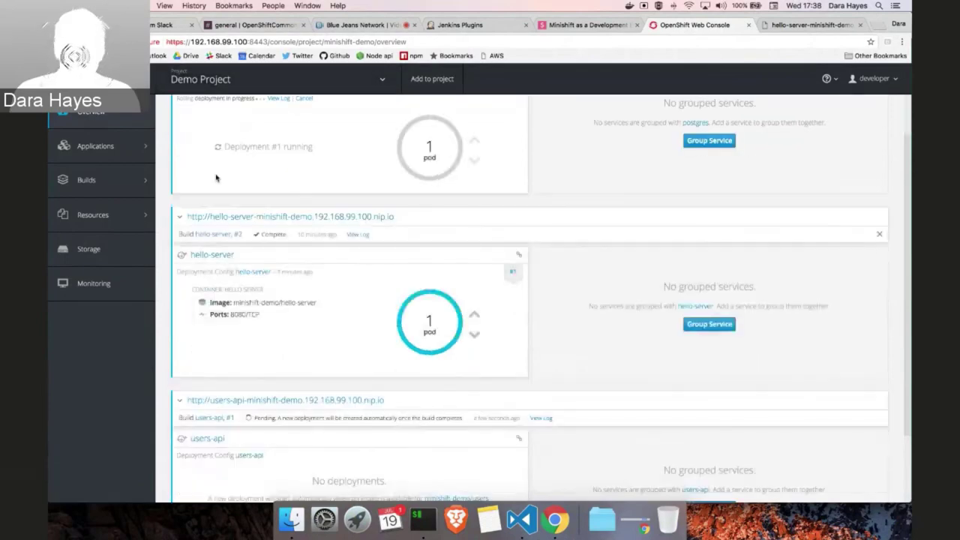
scroll(216, 177, "down", 2)
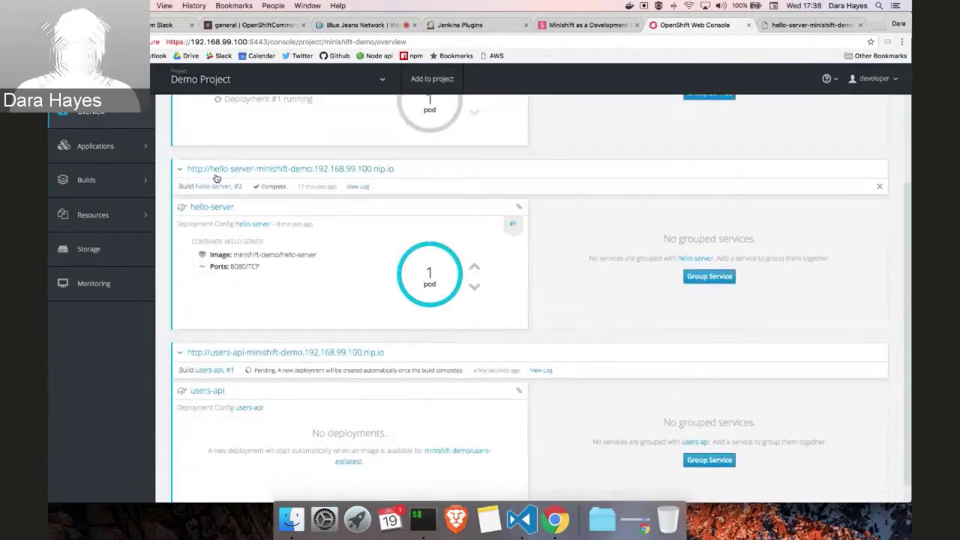
scroll(216, 178, "up", 3)
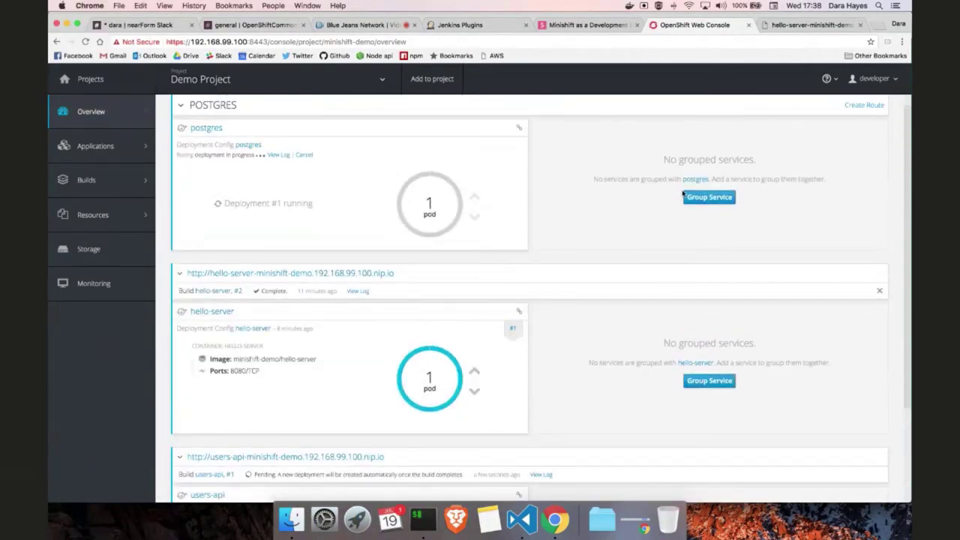
Step: Switch to the Blue Jeans meeting page and check its chat for participants' messages
left_click(341, 25)
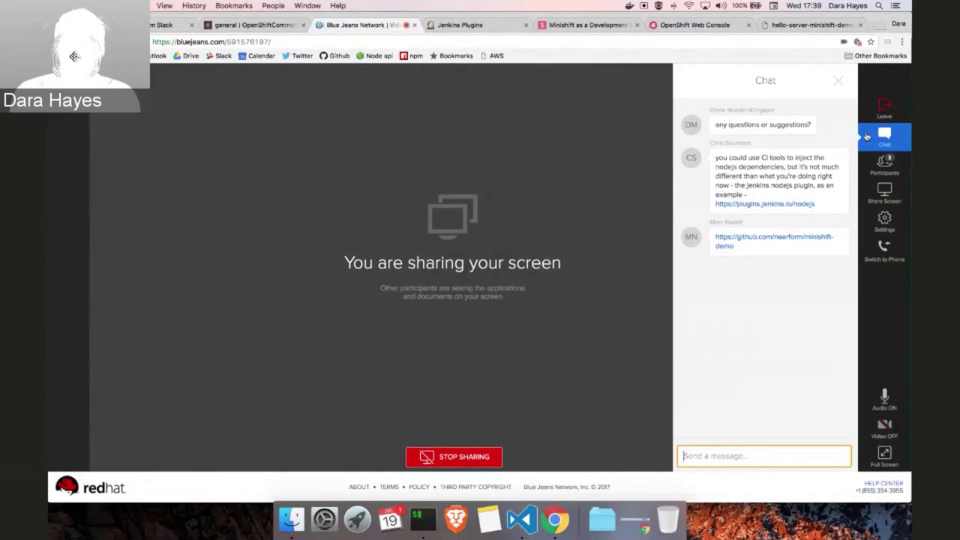
Step: Switch to the OpenShift web console and group the users-api service with postgres on the Demo Project overview
left_click(664, 26)
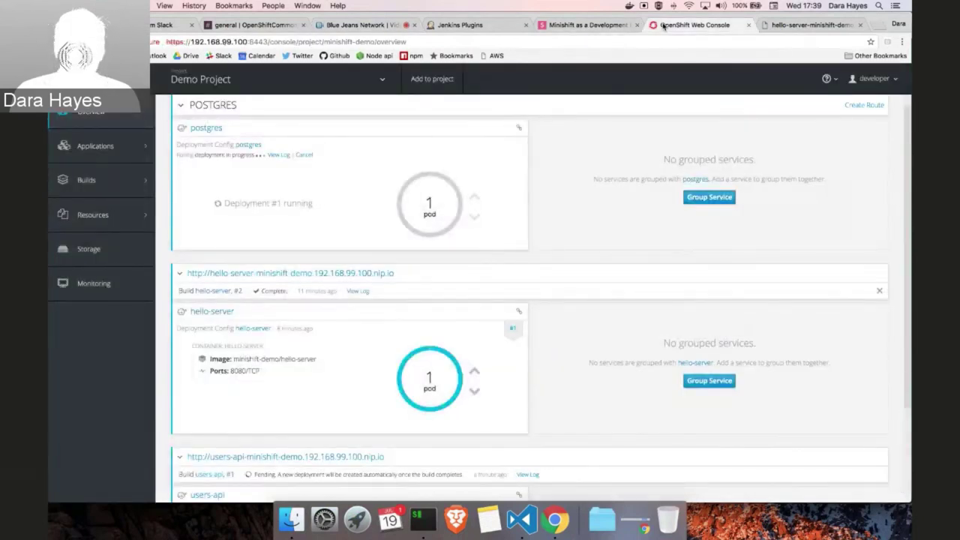
scroll(438, 259, "down", 1)
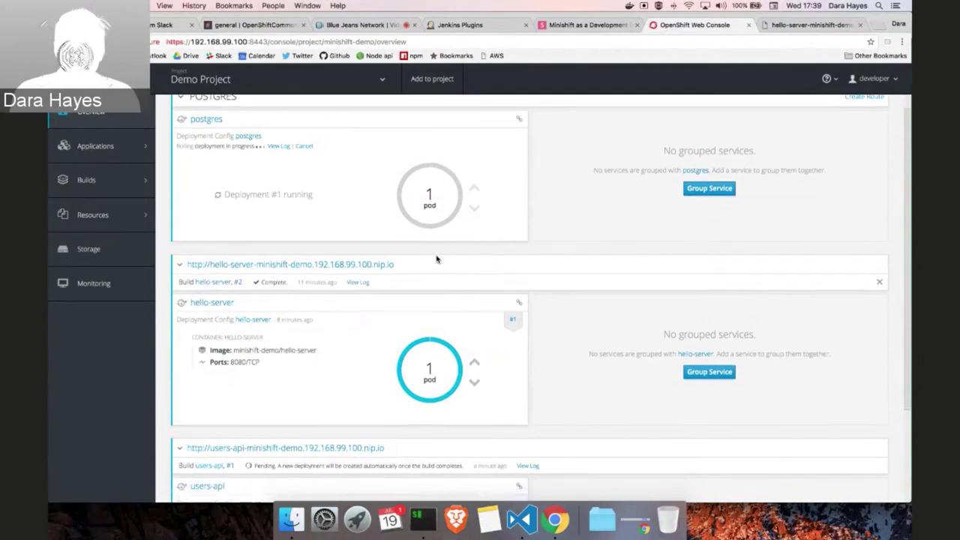
scroll(437, 259, "down", 4)
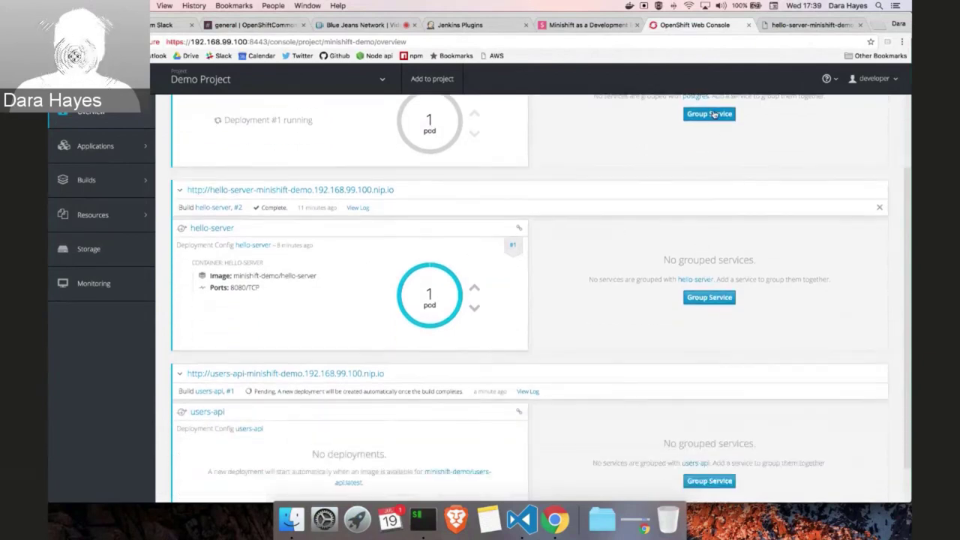
left_click(713, 114)
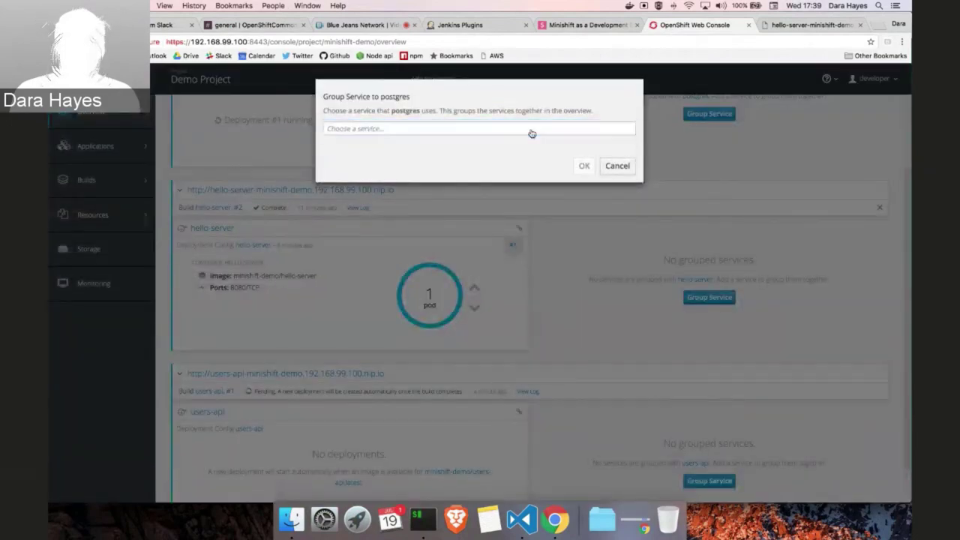
left_click(501, 135)
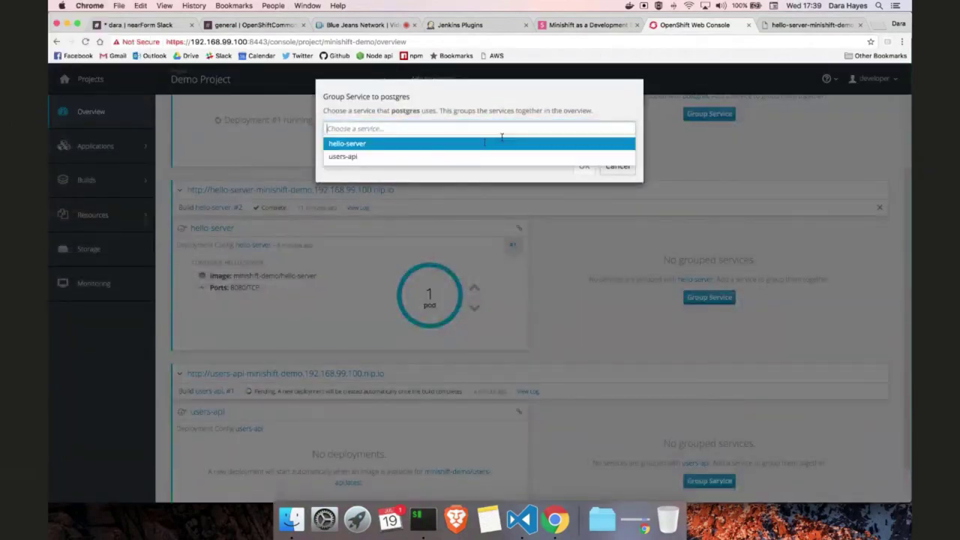
left_click(346, 159)
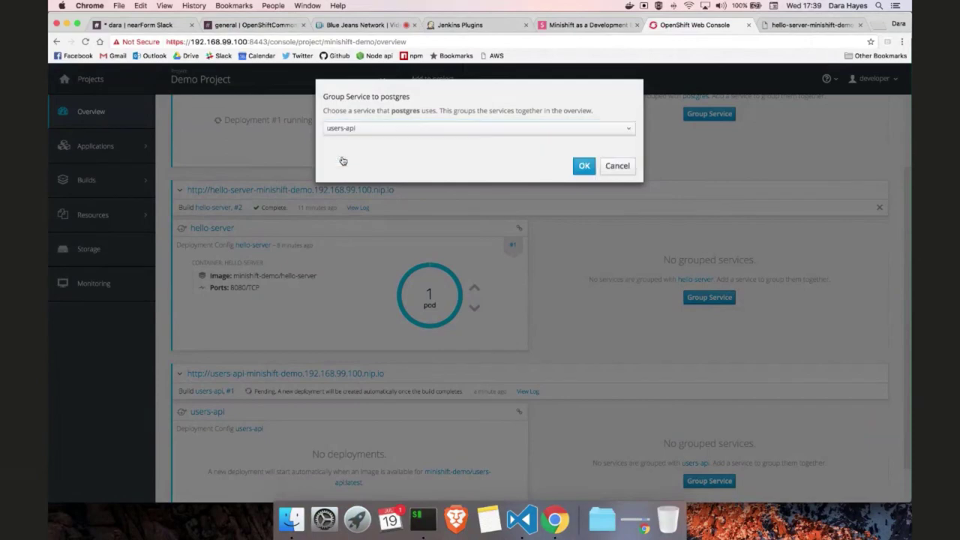
left_click(584, 165)
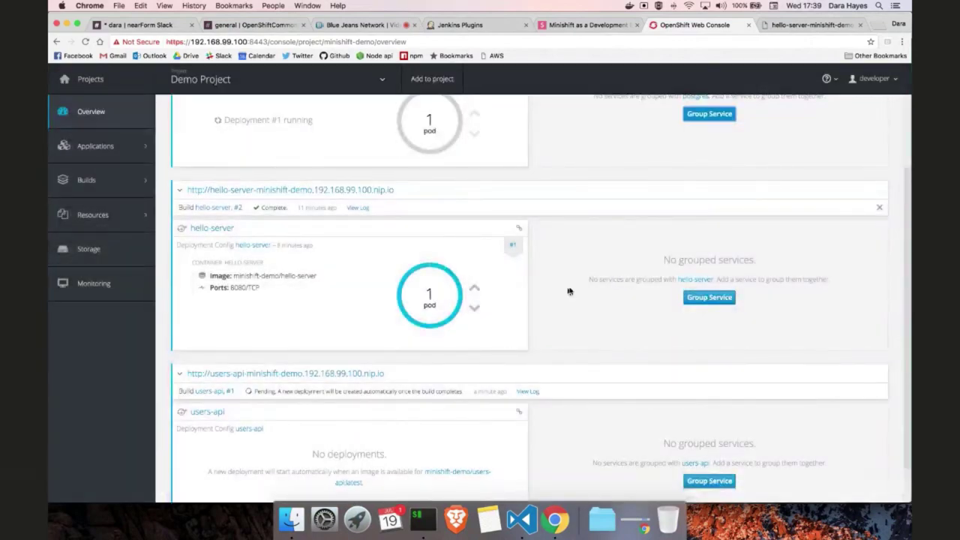
scroll(568, 292, "down", 1)
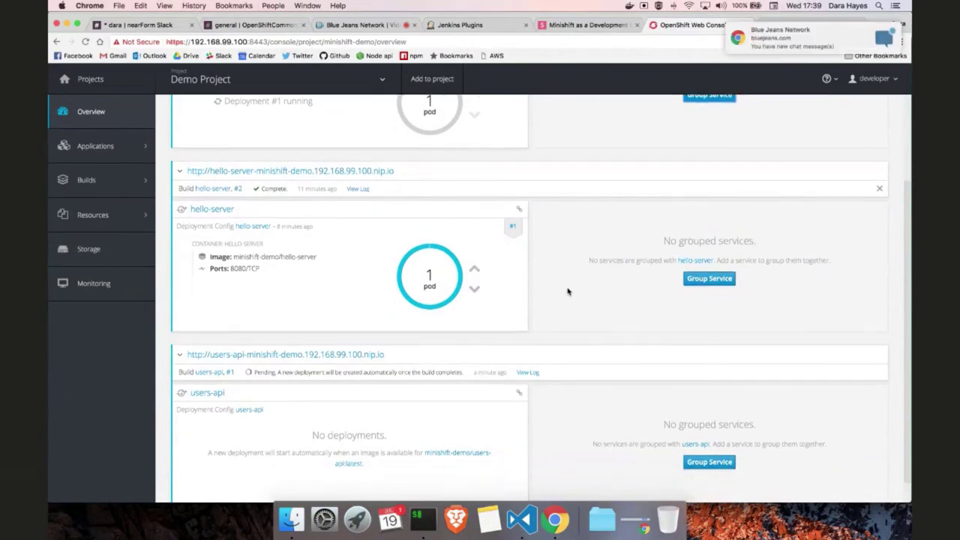
scroll(568, 292, "up", 4)
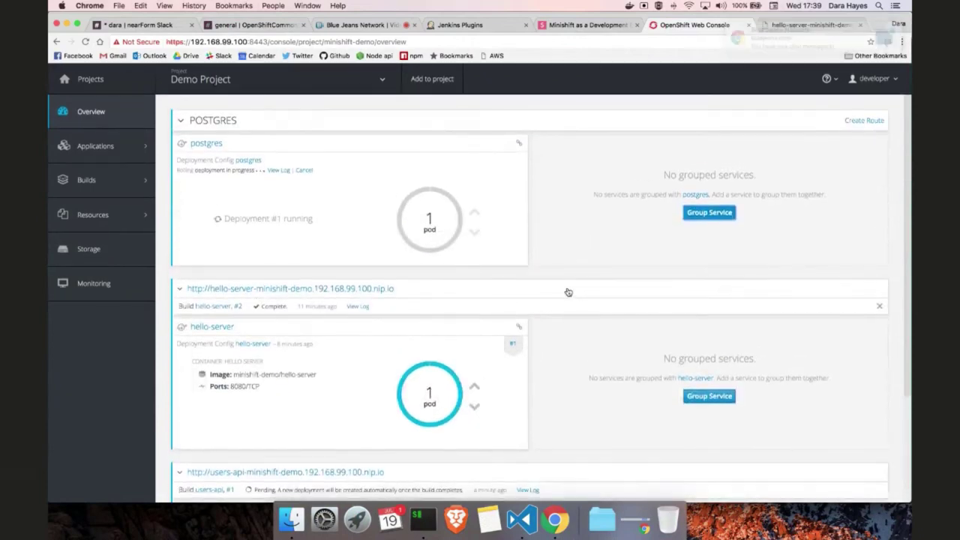
scroll(567, 292, "down", 4)
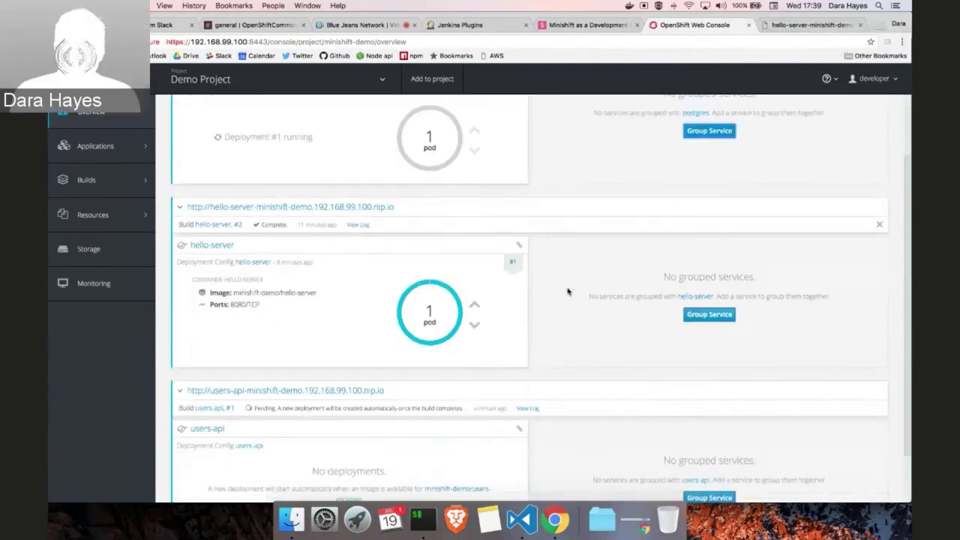
scroll(567, 292, "down", 3)
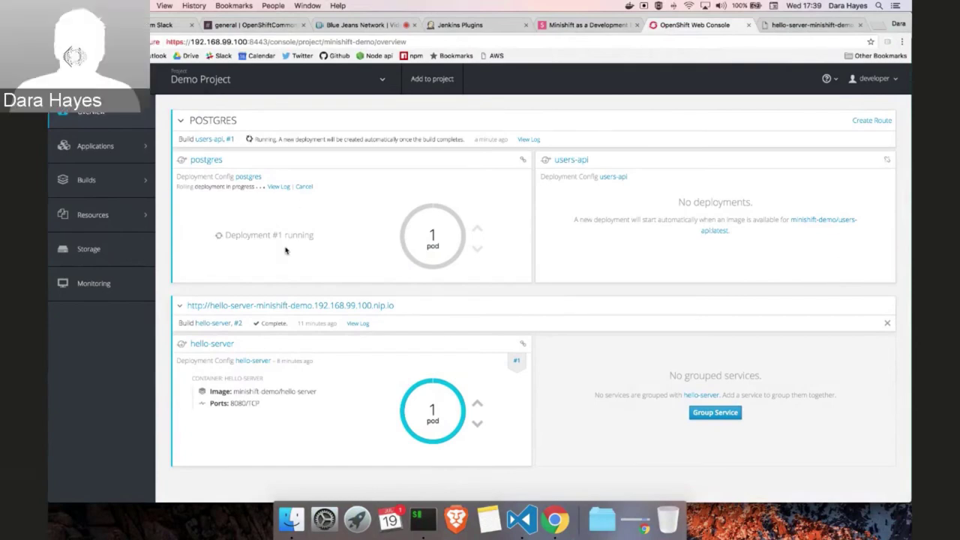
Step: Check the Blue Jeans chat for new messages and examine the log and details of users-api build #1 in the OpenShift web console
left_click(353, 27)
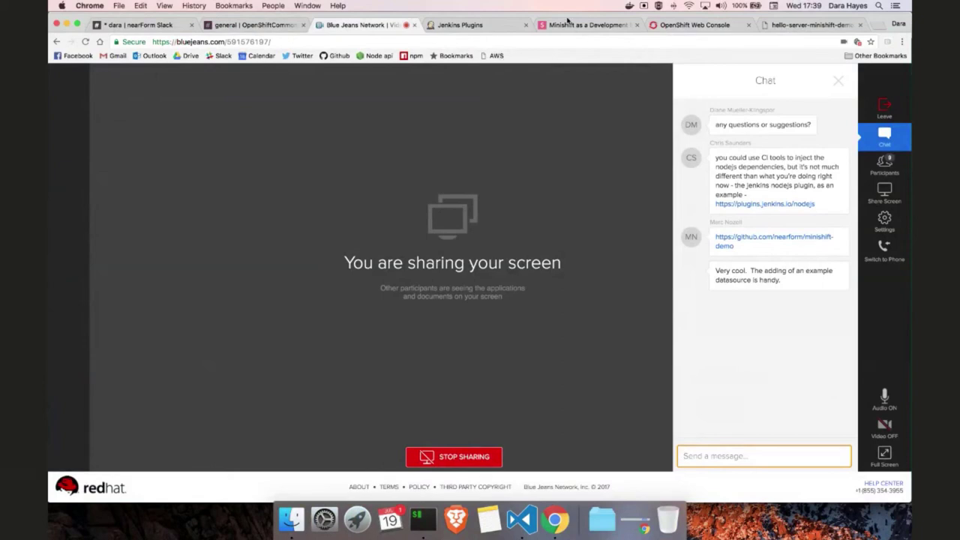
left_click(678, 25)
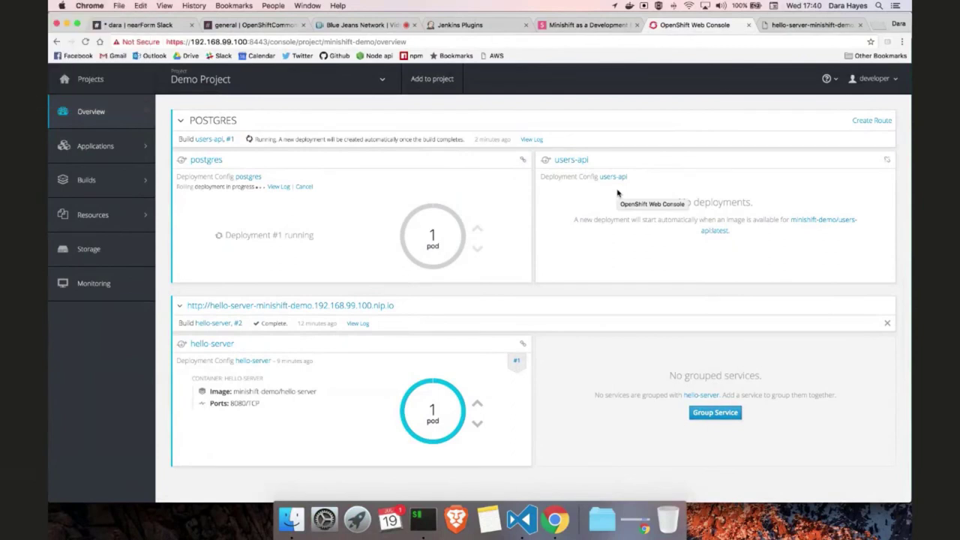
left_click(532, 141)
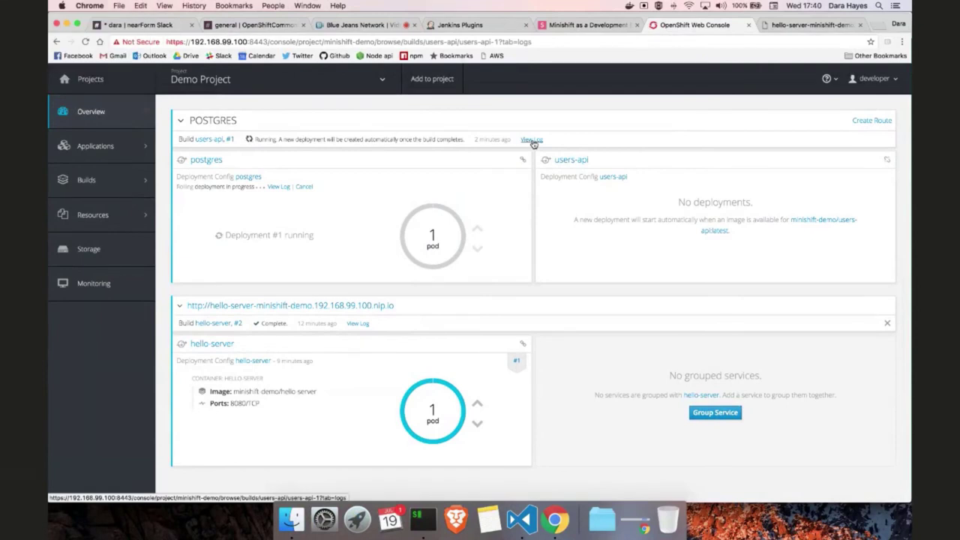
key("XF86AudioRaiseVolume")
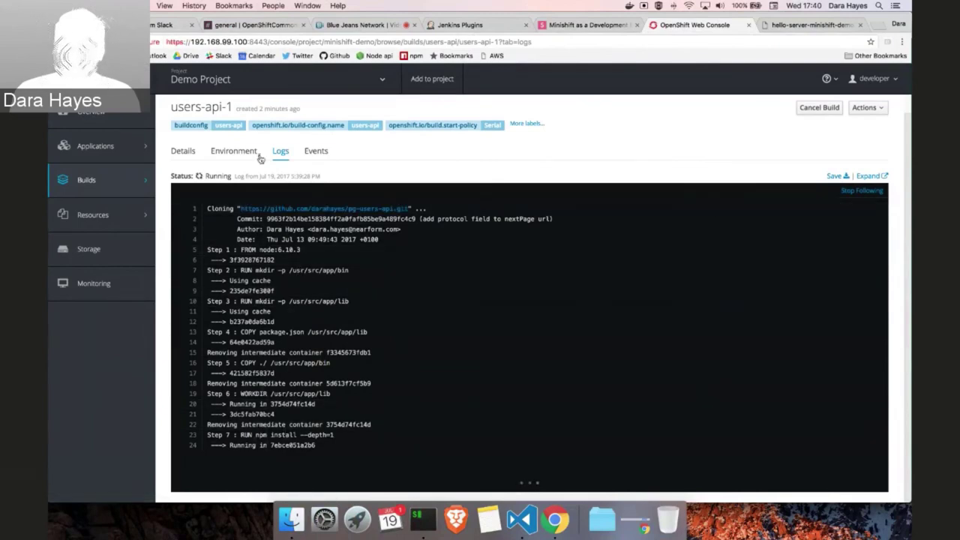
left_click(183, 150)
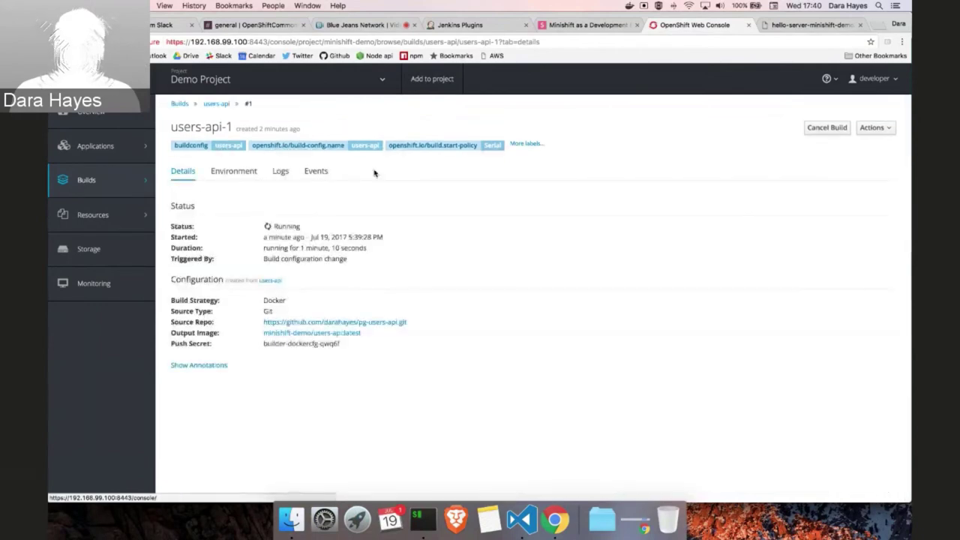
Step: Return to the Demo Project overview to check the users-api build and look at the Blue Jeans meeting chat again
left_click(109, 113)
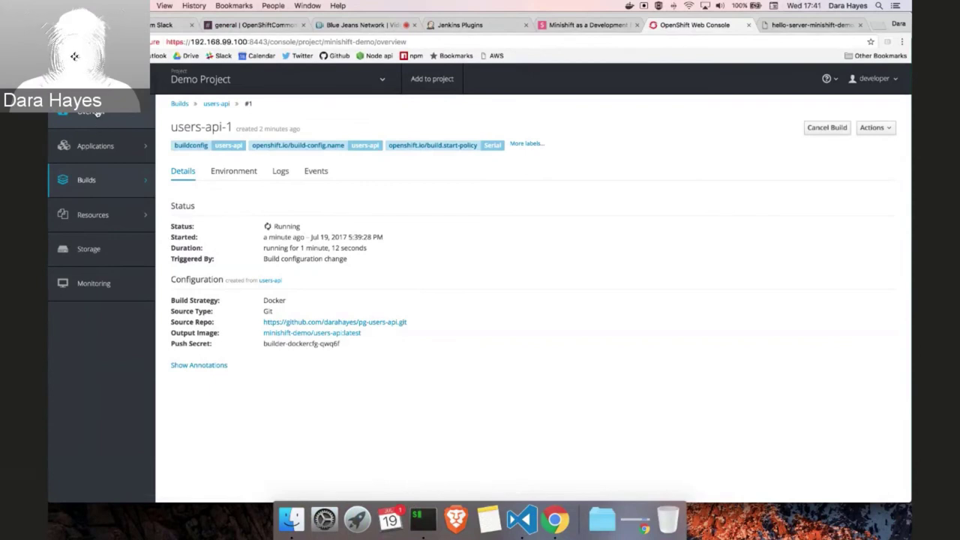
left_click(102, 187)
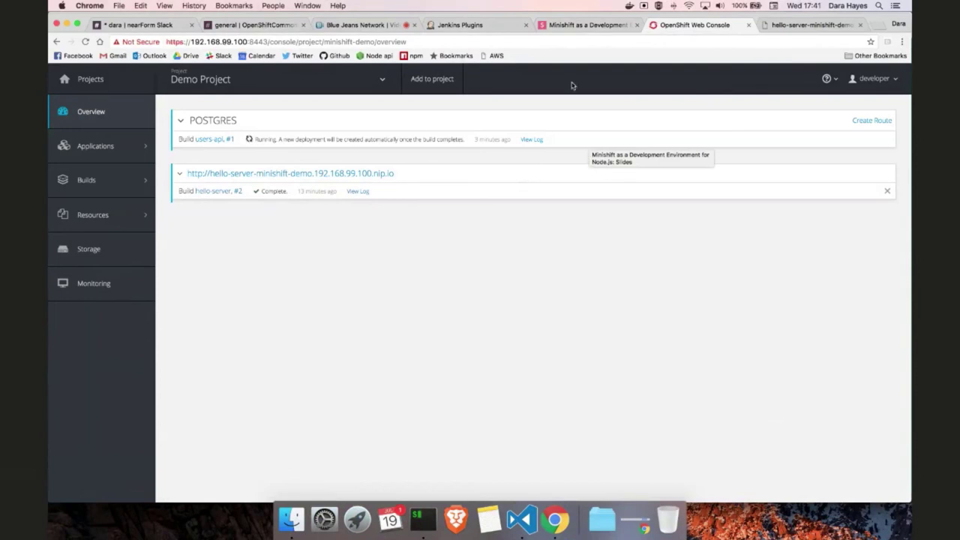
left_click(378, 26)
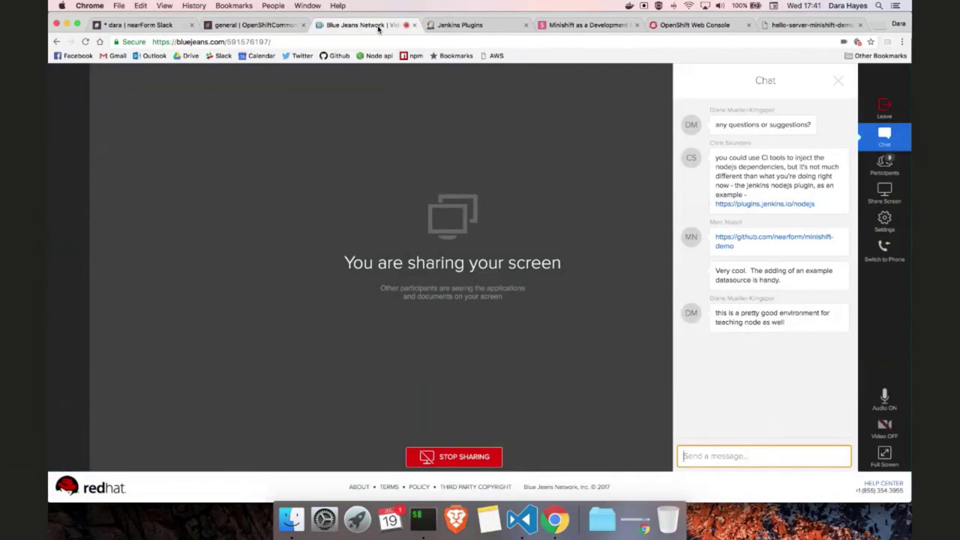
Step: Switch to the terminal and delete the demo project by running oc delete project minishift-demo
left_click(676, 28)
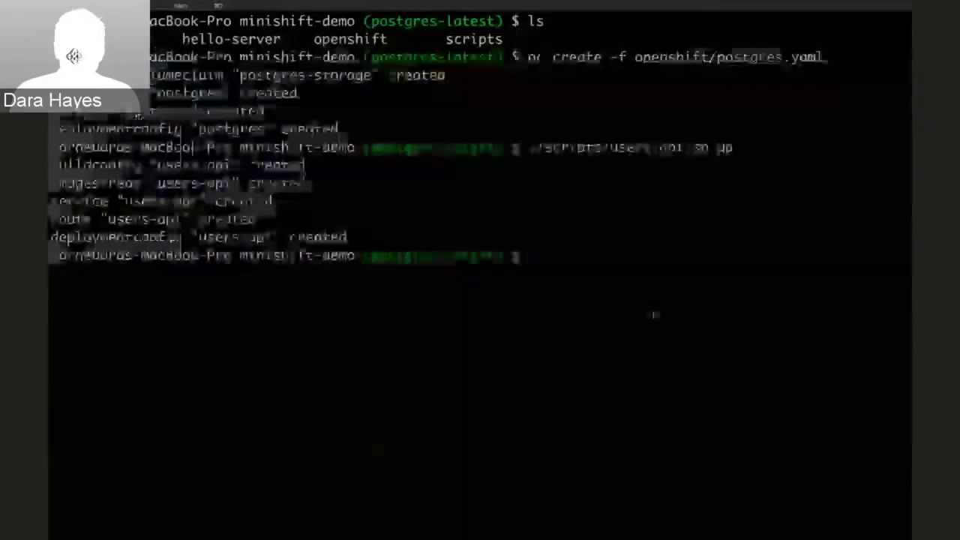
type("oc ")
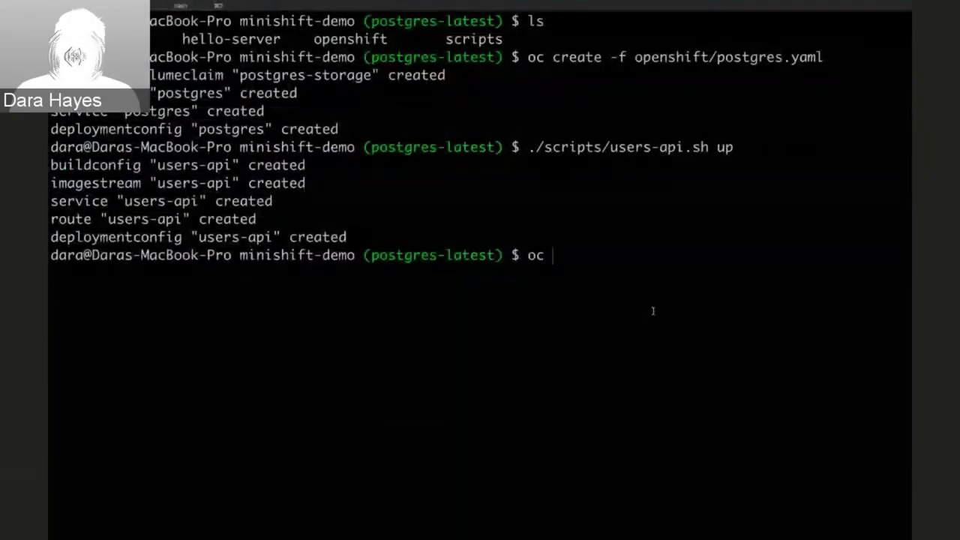
type("delete")
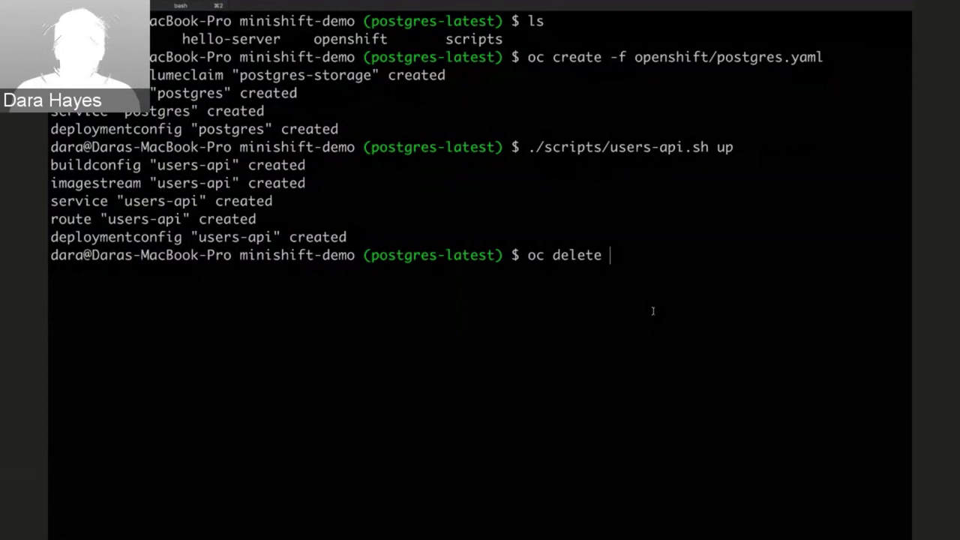
type("minis")
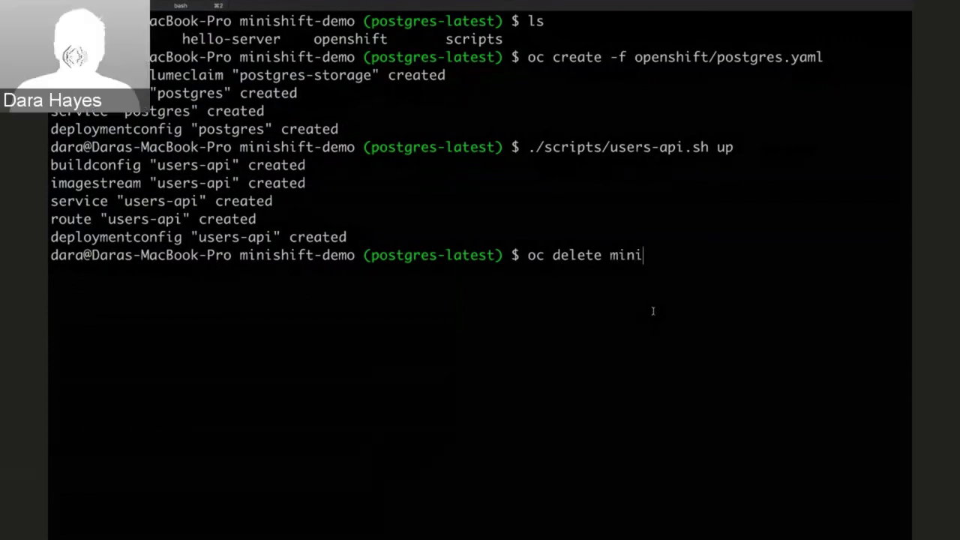
key("BackSpace")
type("shift")
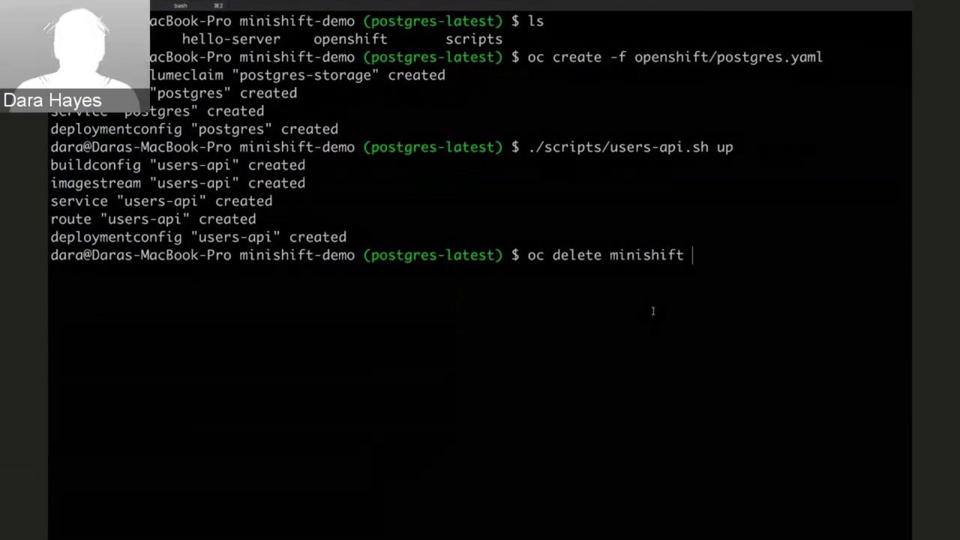
key("BackSpace")
type("-demo")
key("Left")
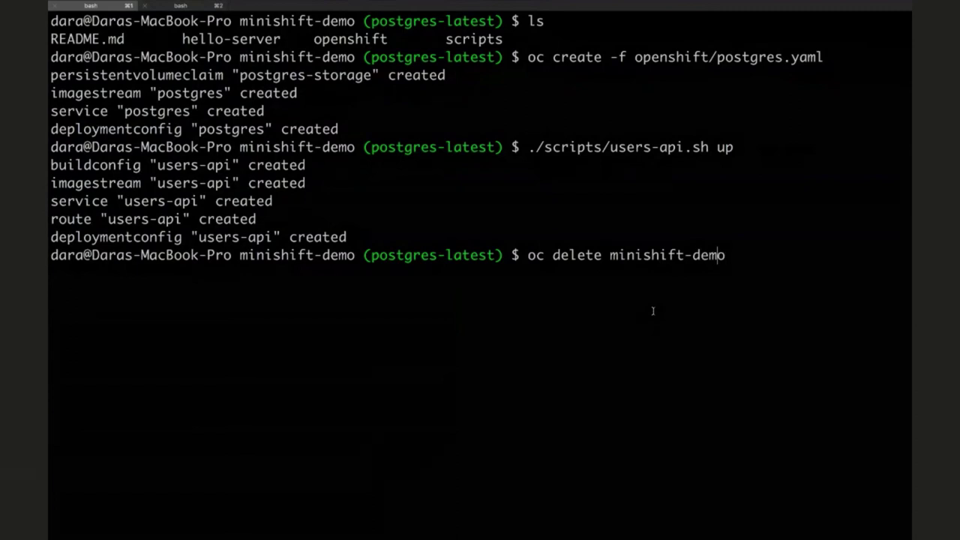
key("Left")
key("Left")
key("Left")
key("Left")
key("Left")
key("Left")
key("Left")
key("Left")
key("Left")
key("Left")
key("Left")
key("Left")
key("Left")
type("pro")
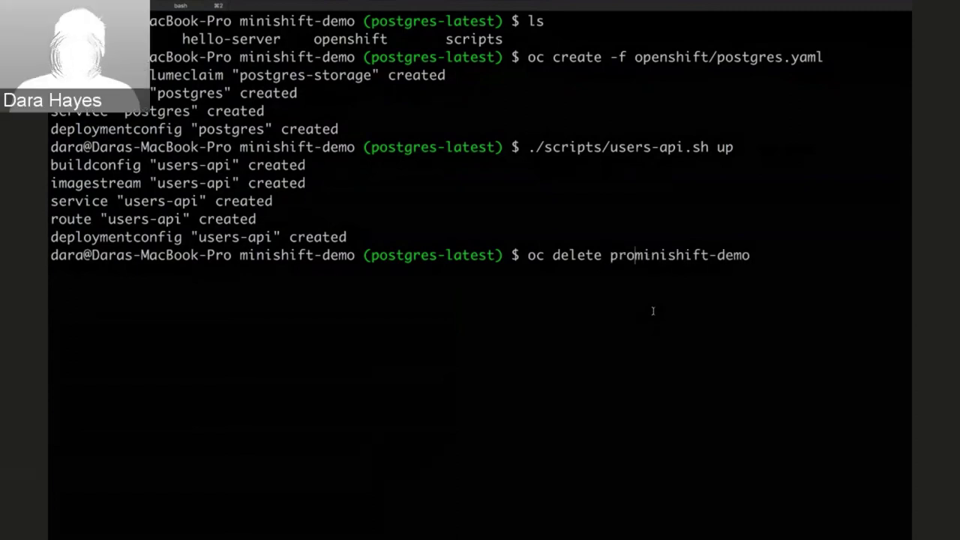
type("ject")
key("Return")
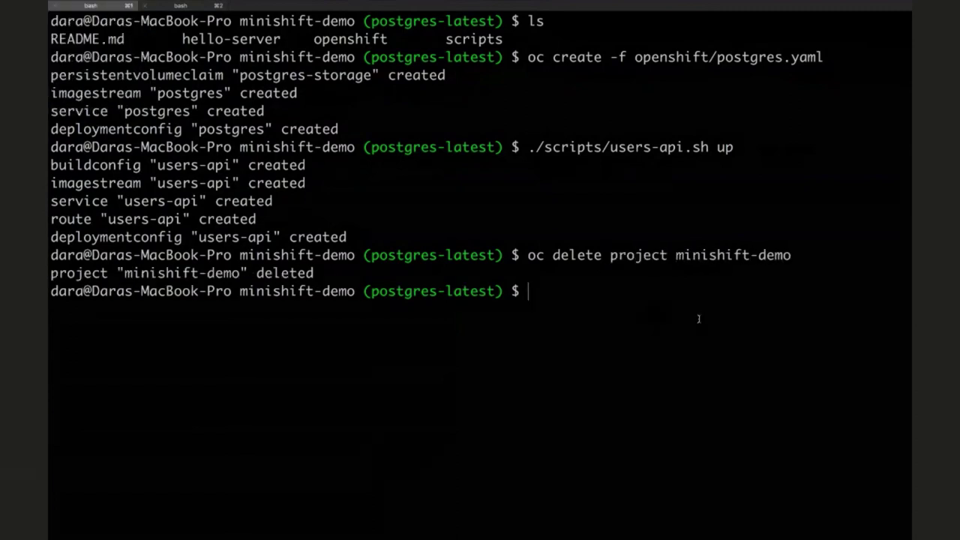
Step: Switch to Chrome, close the OpenShift web console page and advance the Minishift slide deck to the "What about scaling?" slide
key("ctrl+Left")
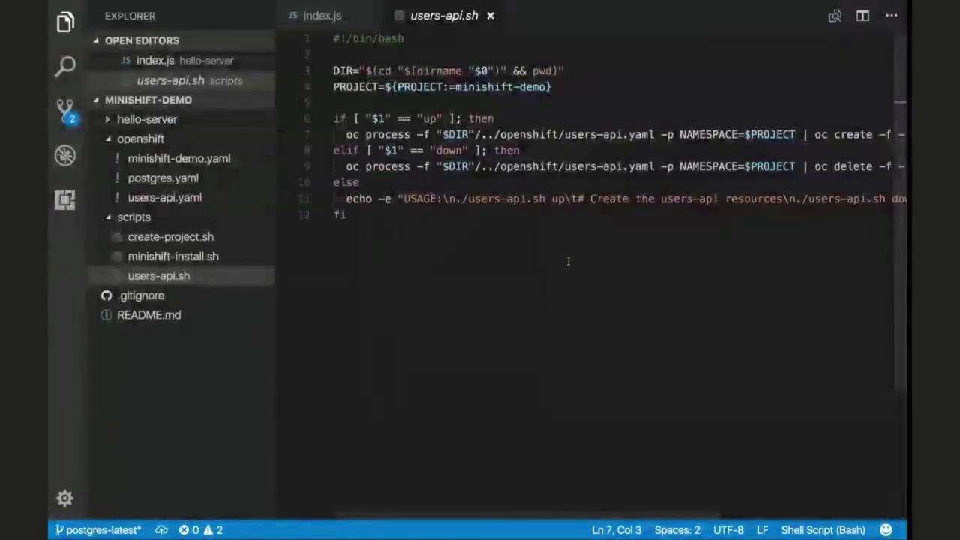
key("ctrl+Left")
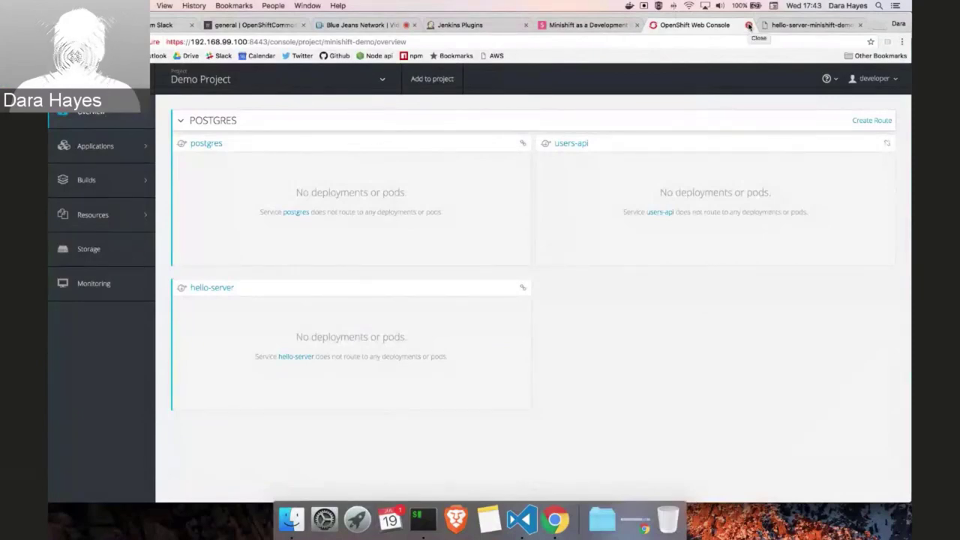
left_click(748, 25)
left_click(576, 25)
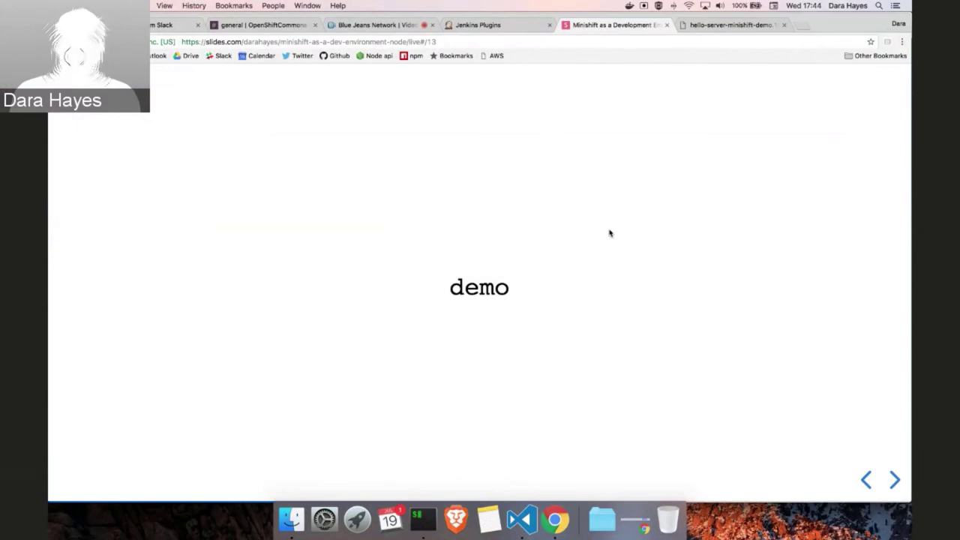
key("Right")
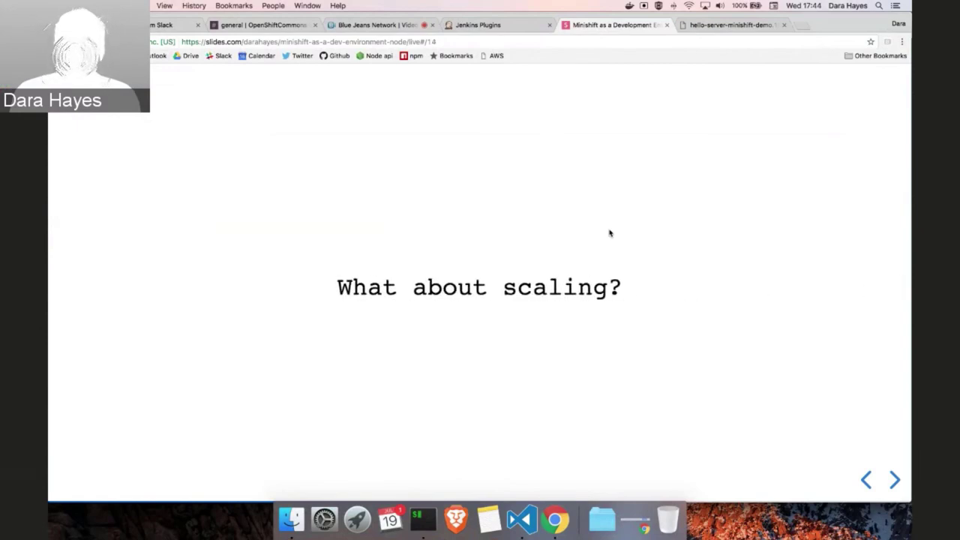